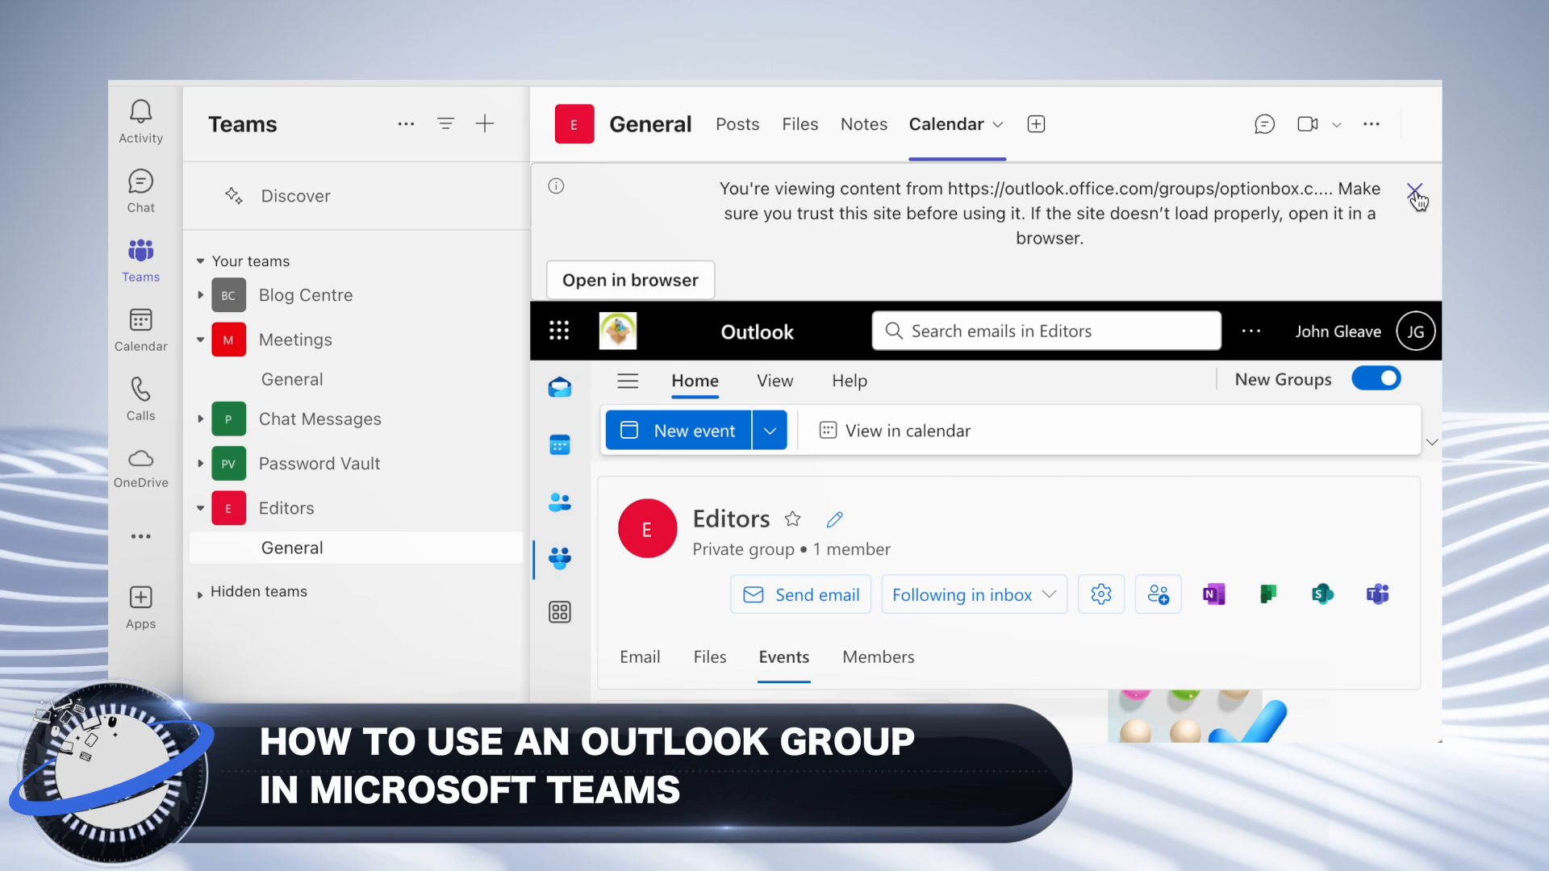
click(1415, 192)
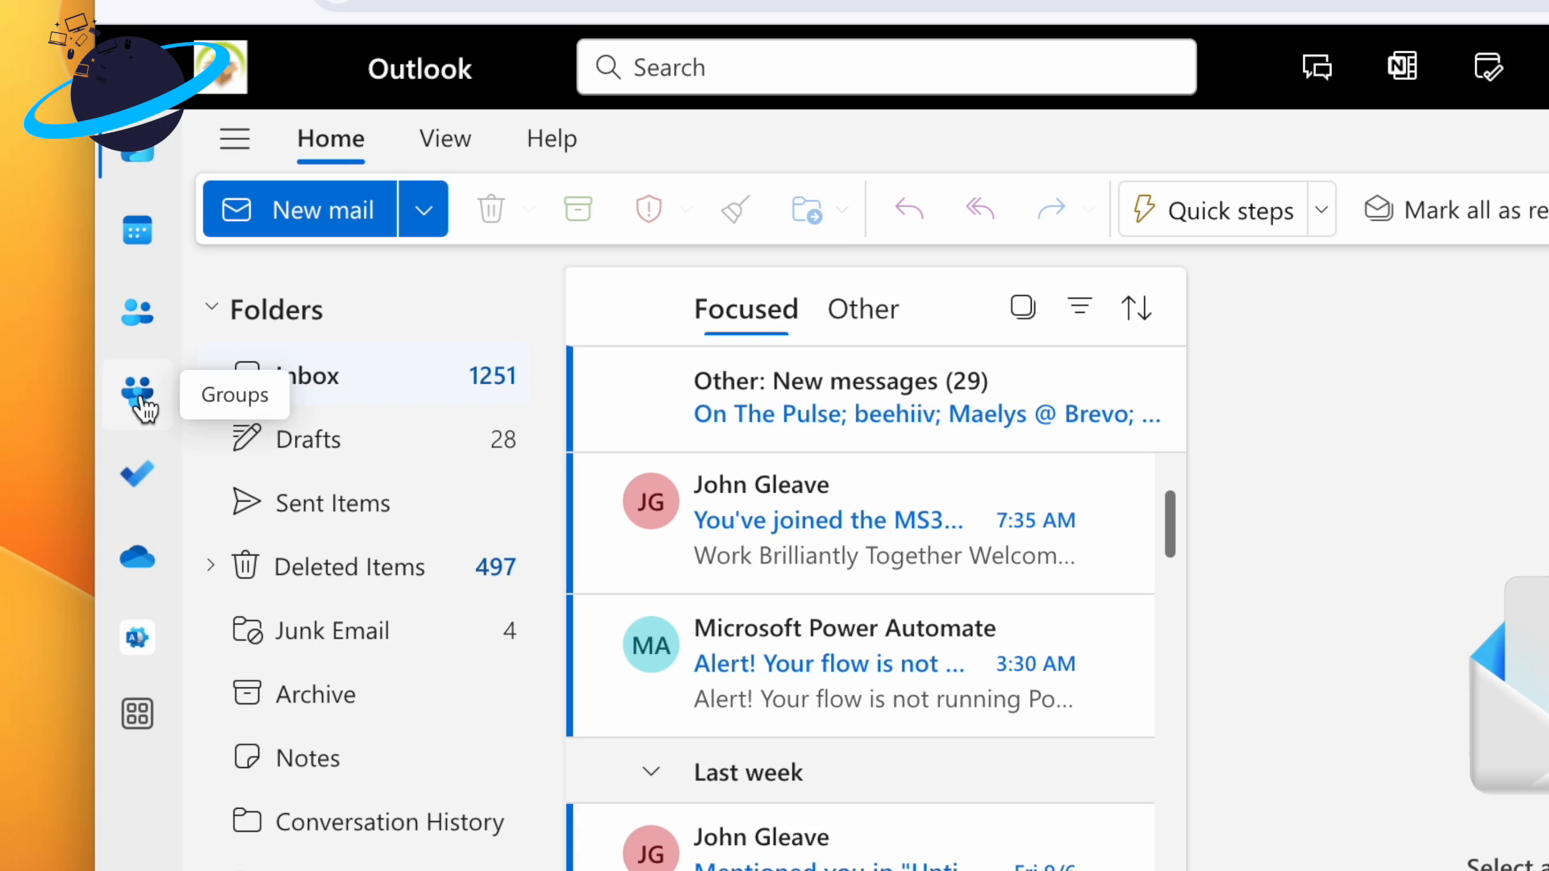
Start a new group in the Groups area and name it Editors.
click(139, 396)
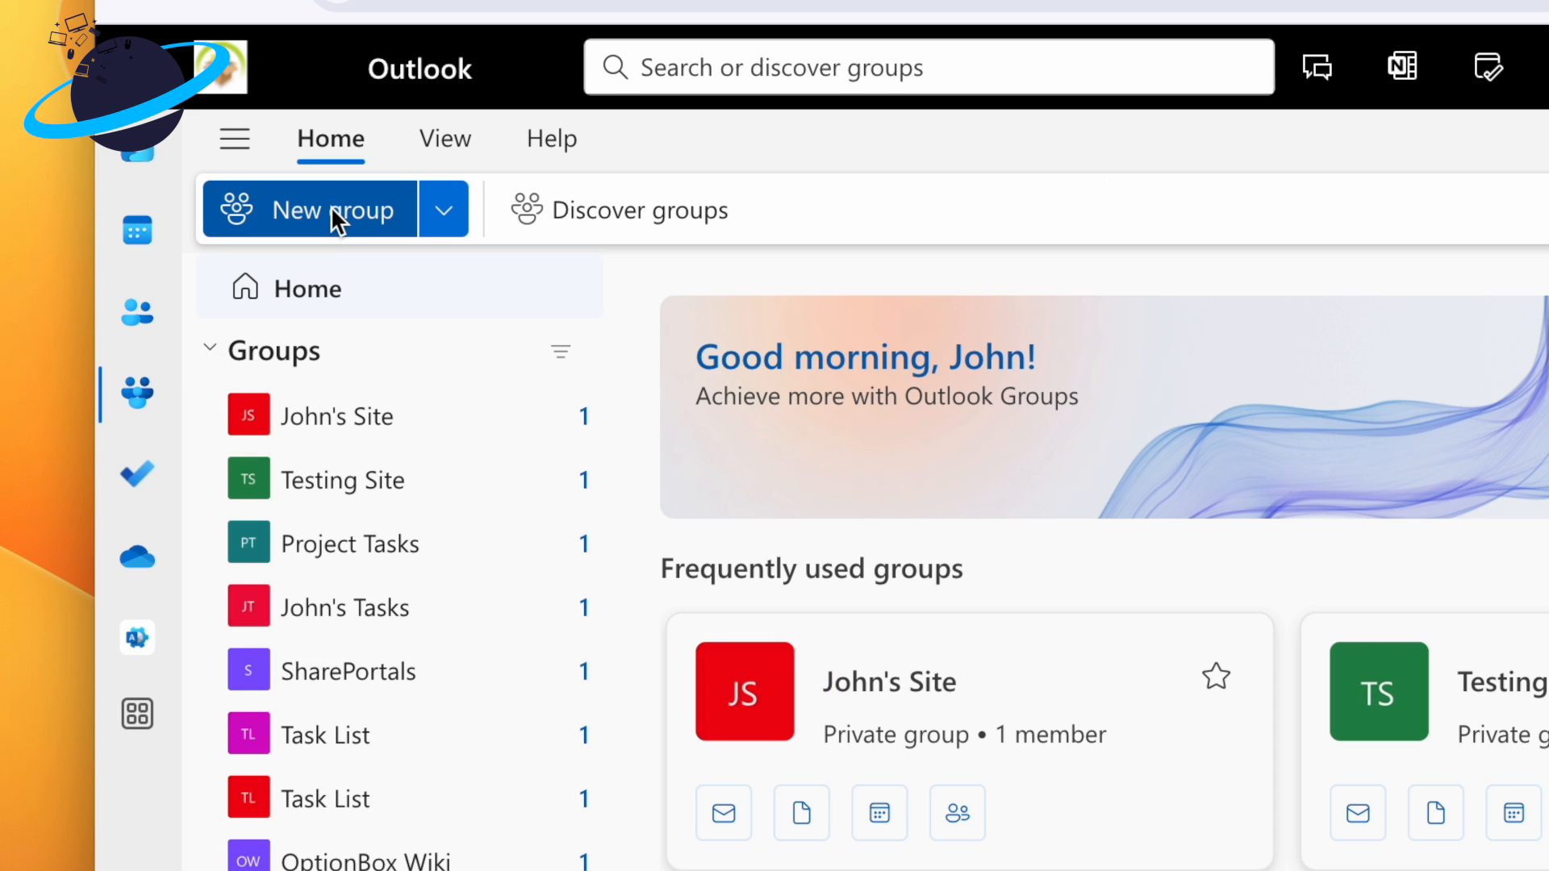
click(442, 212)
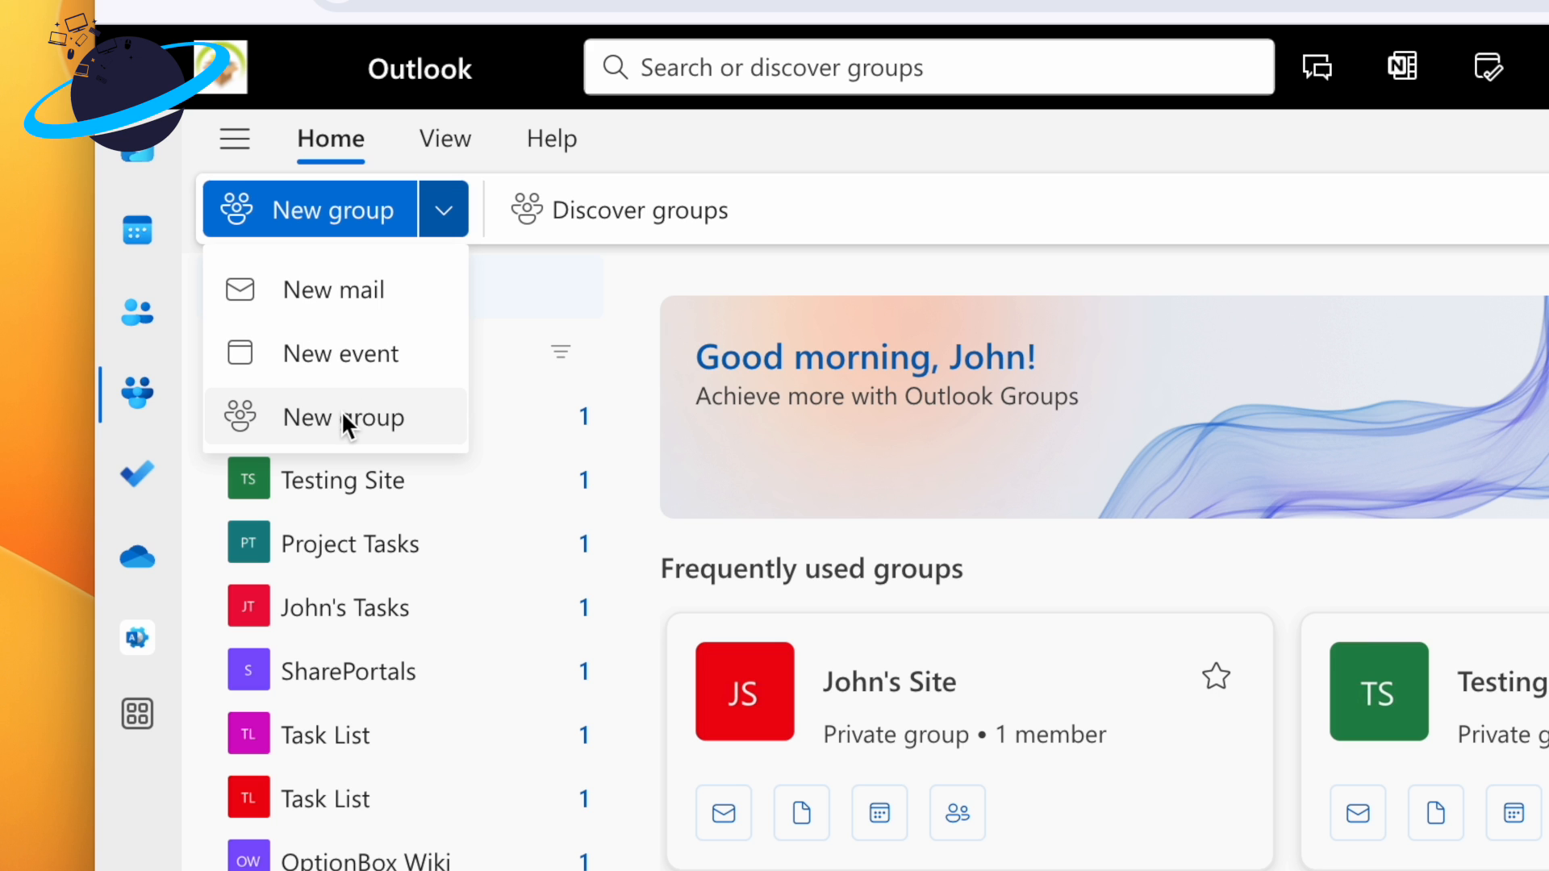
click(342, 416)
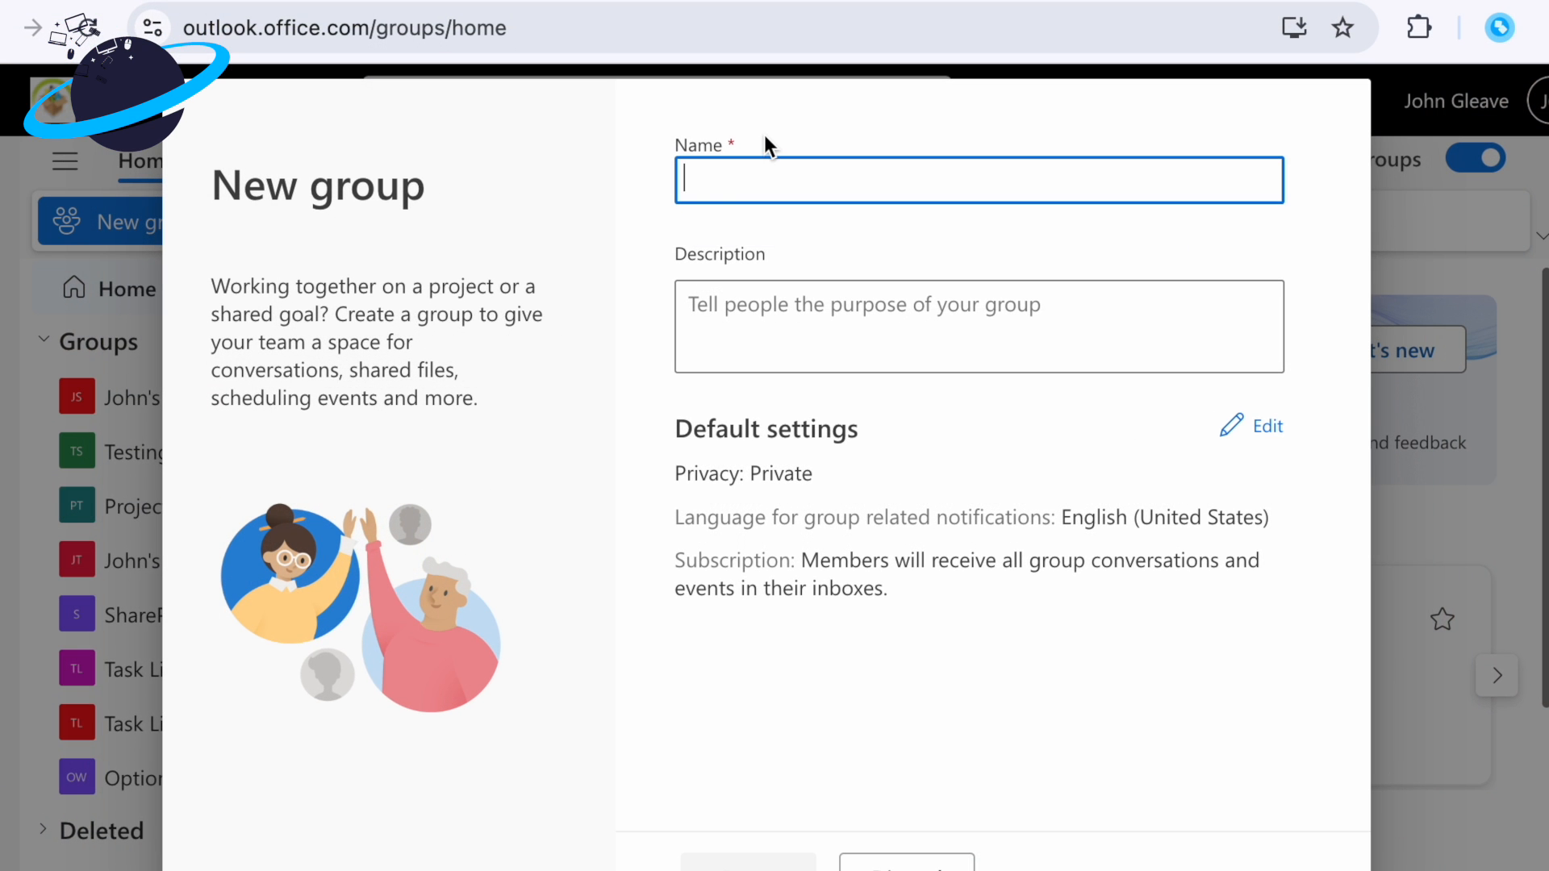
text(Editors)
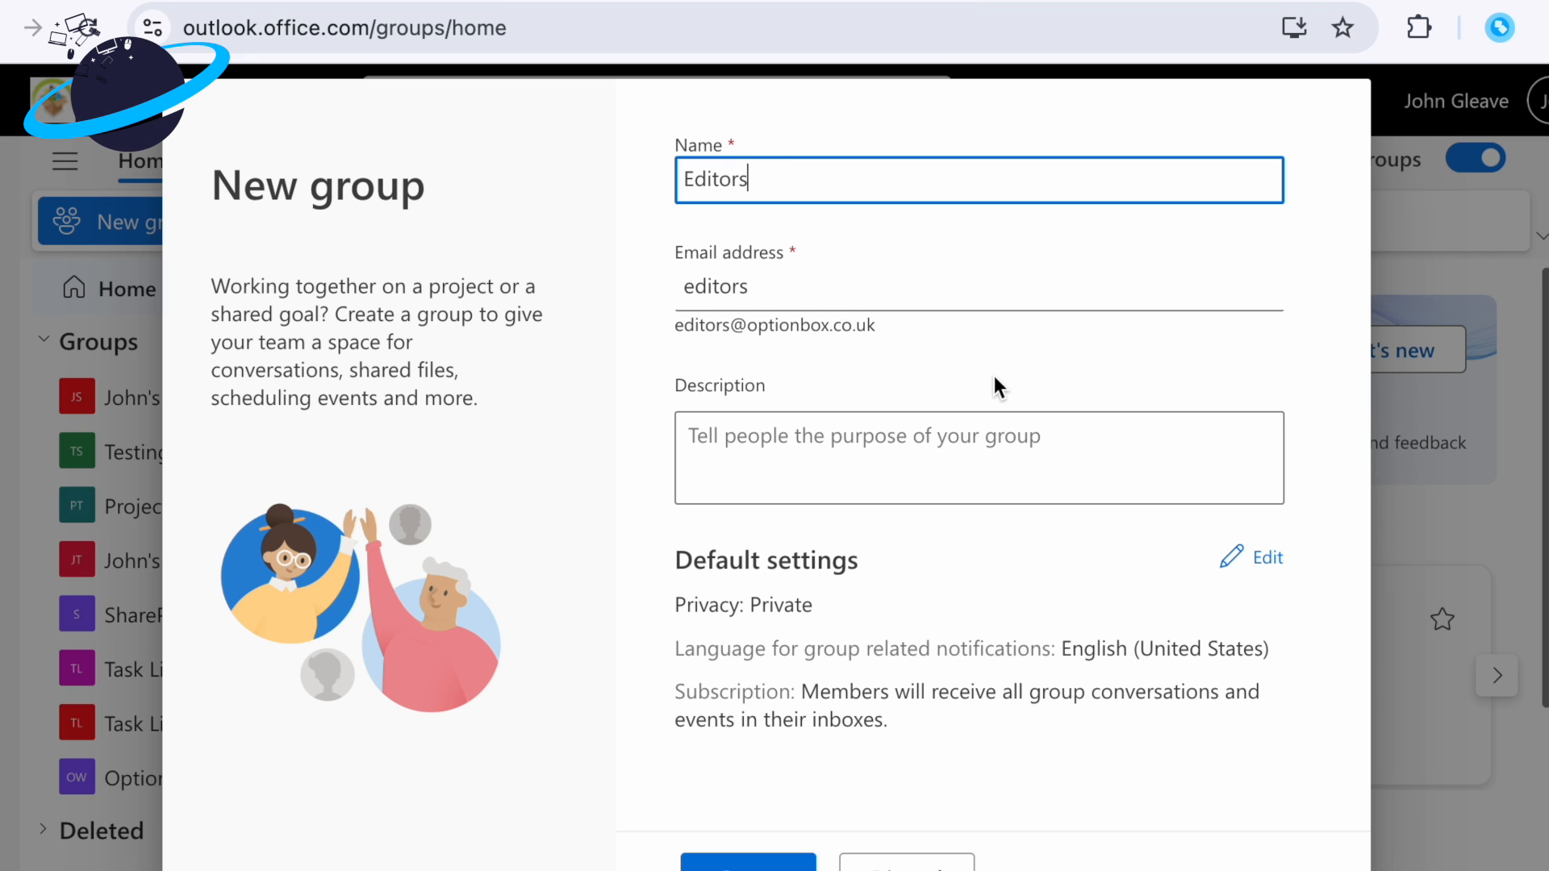
Create the group with privacy kept at Private and skip adding members.
click(1253, 559)
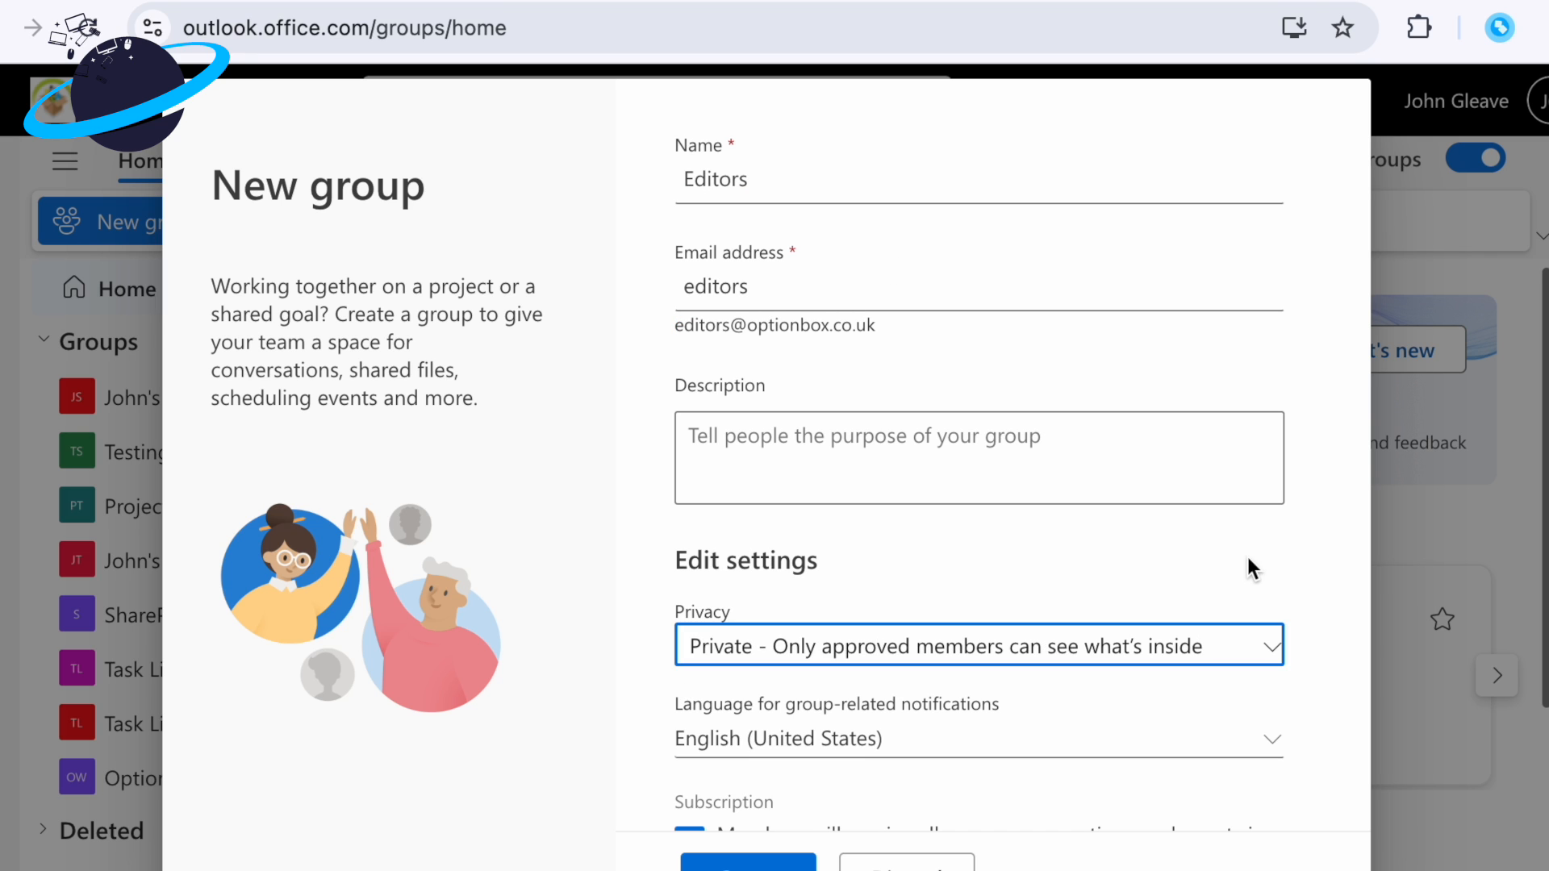
click(1120, 655)
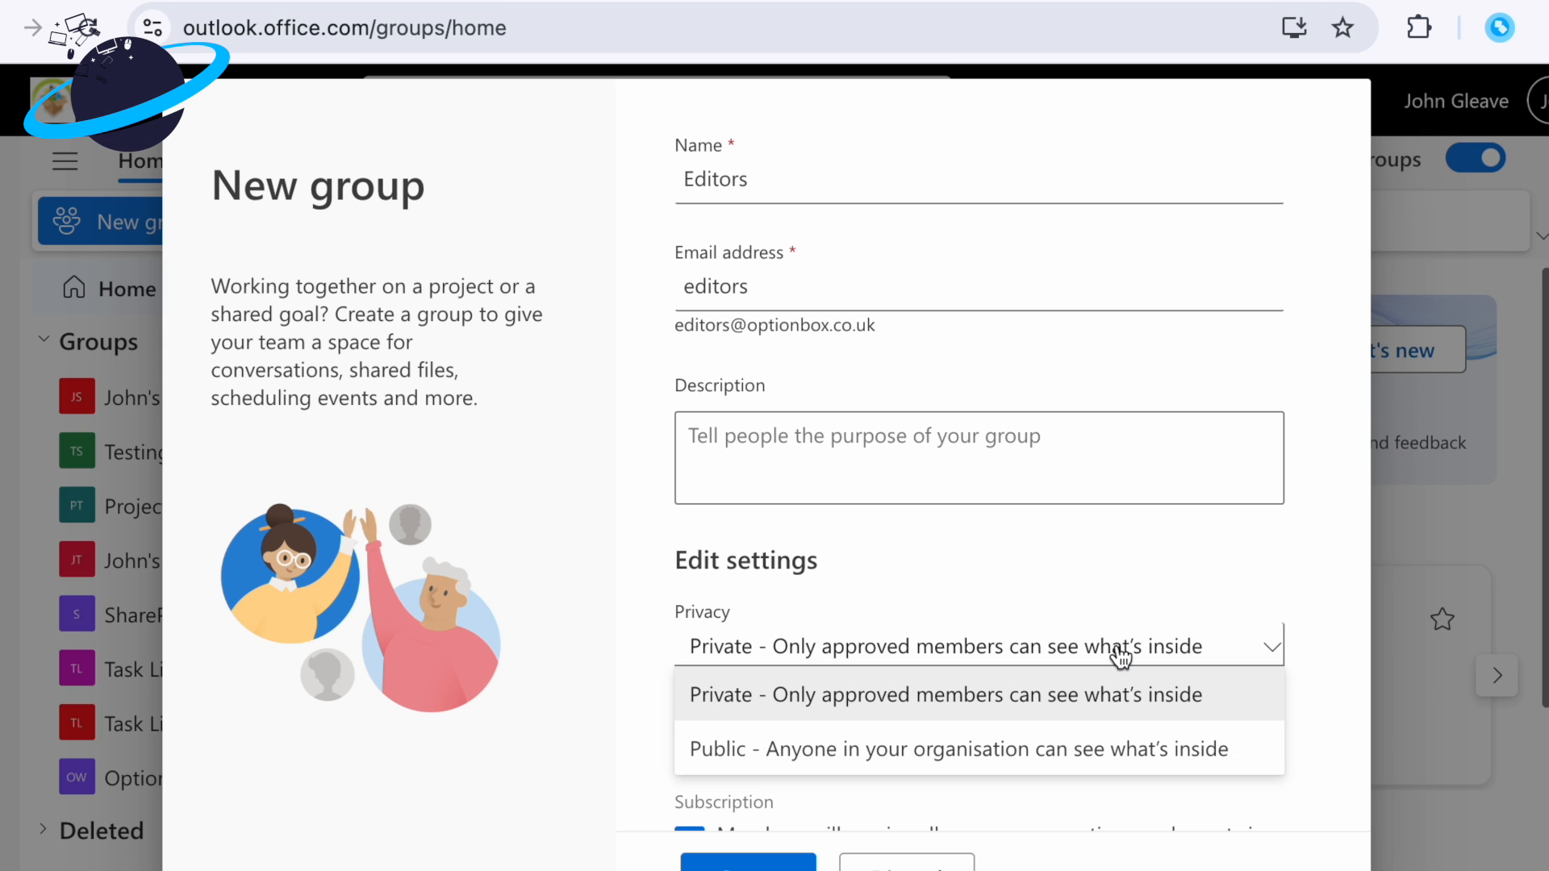
click(1120, 656)
scroll(1119, 655, down, 2)
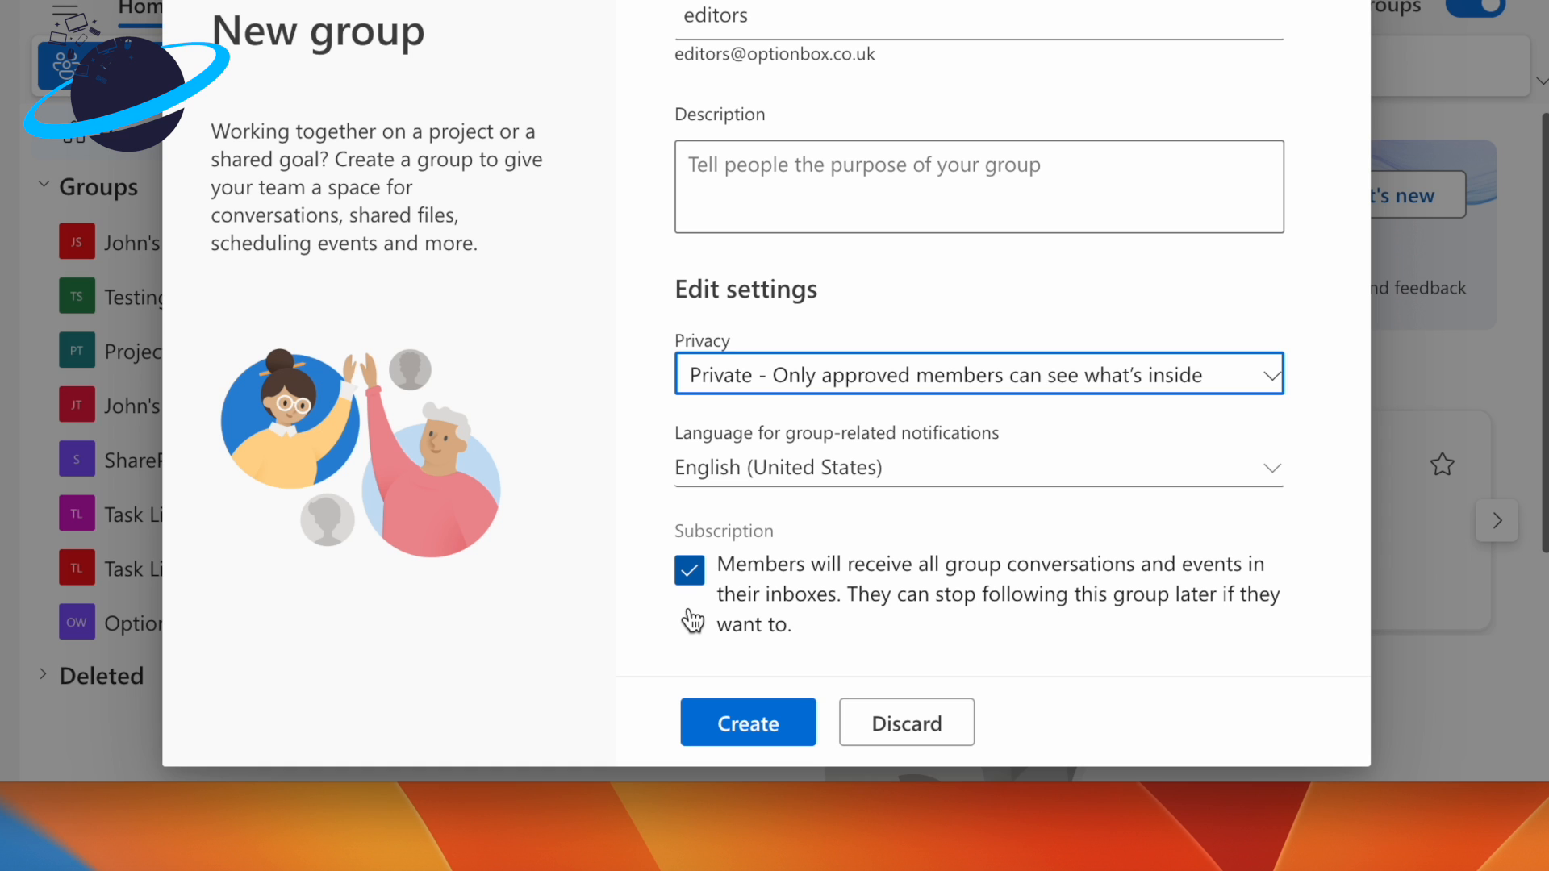
click(757, 724)
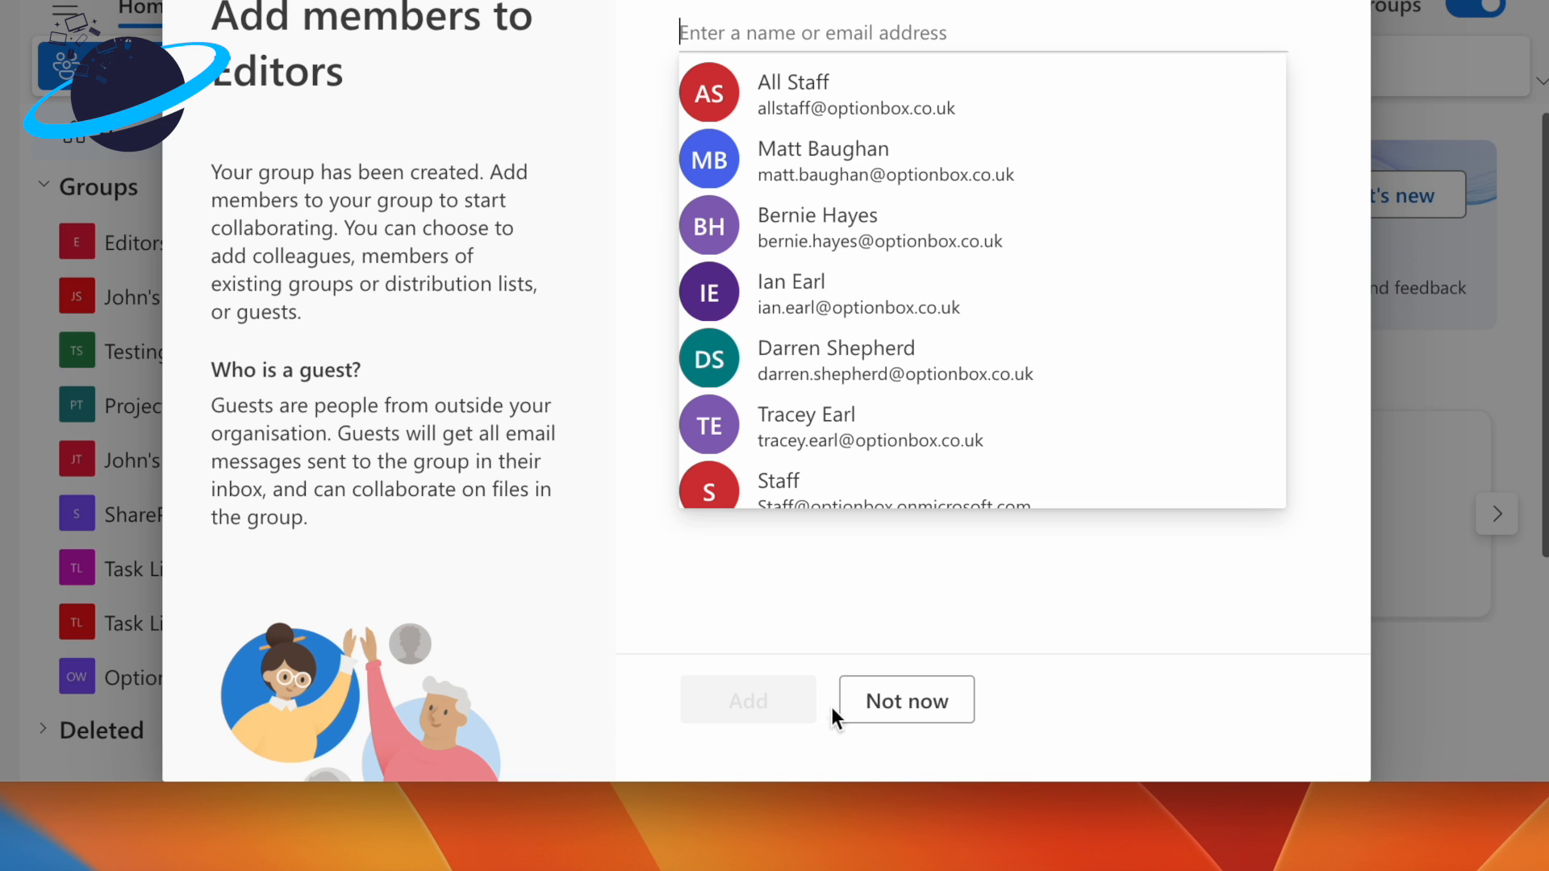
click(909, 709)
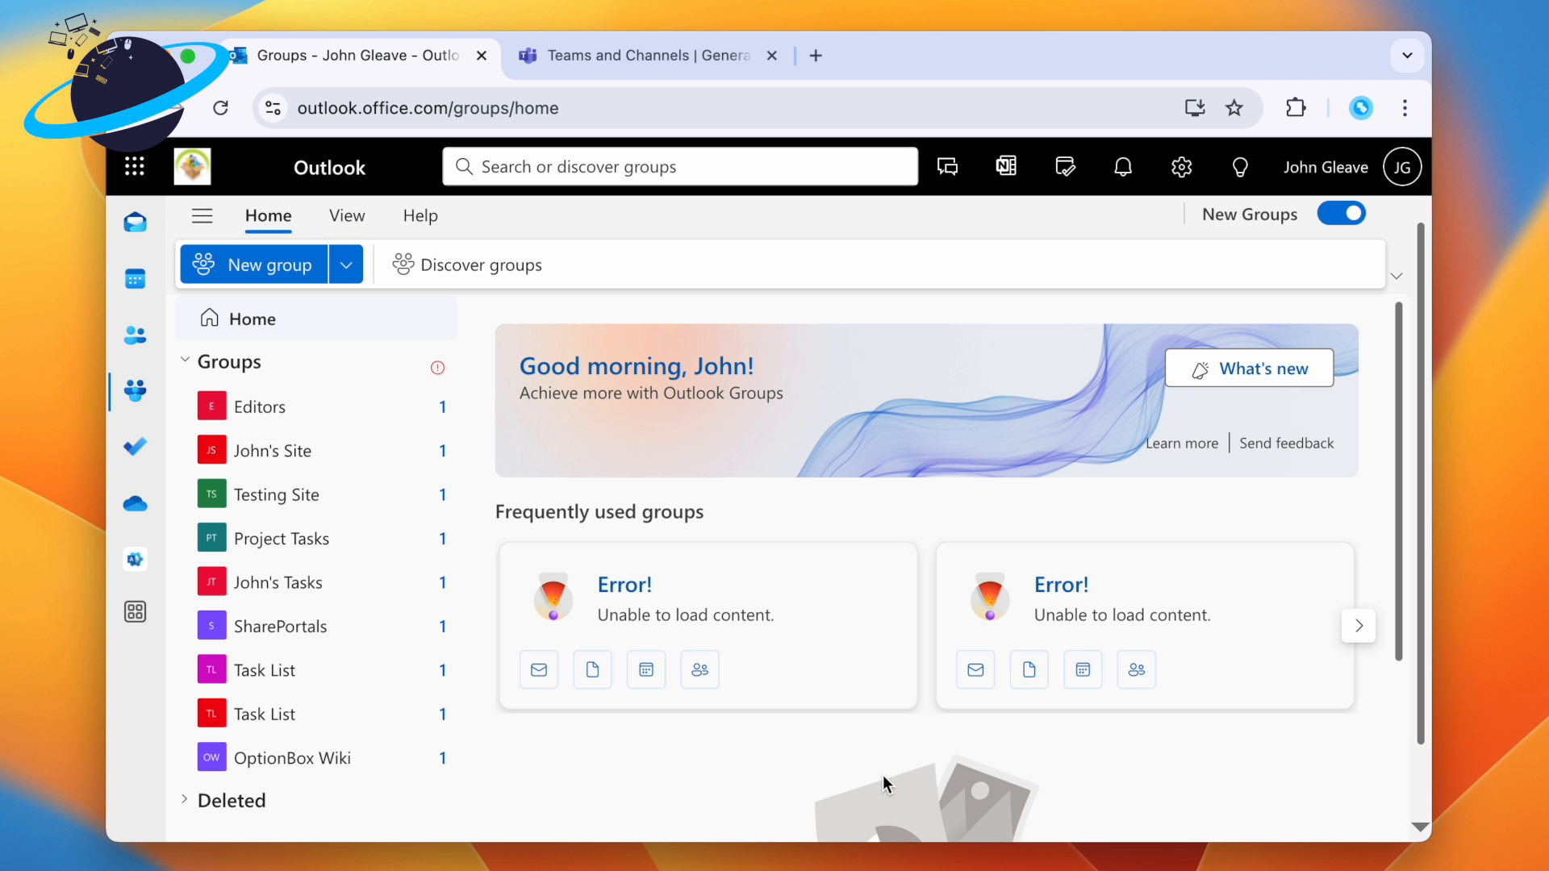
Open the Editors group and look through its email, files, events and members.
click(355, 412)
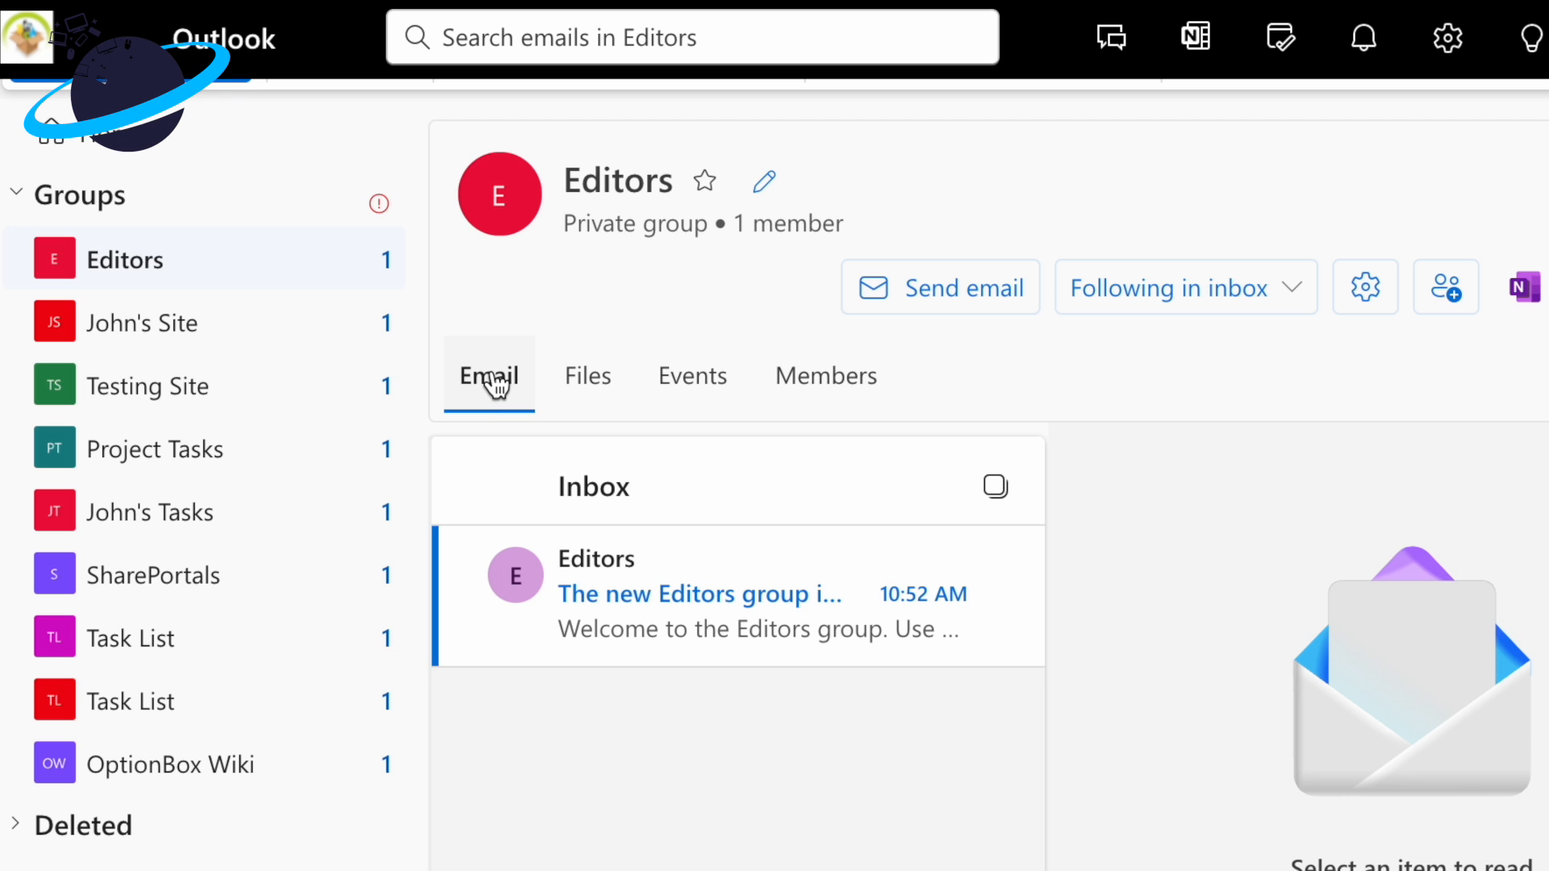
click(593, 383)
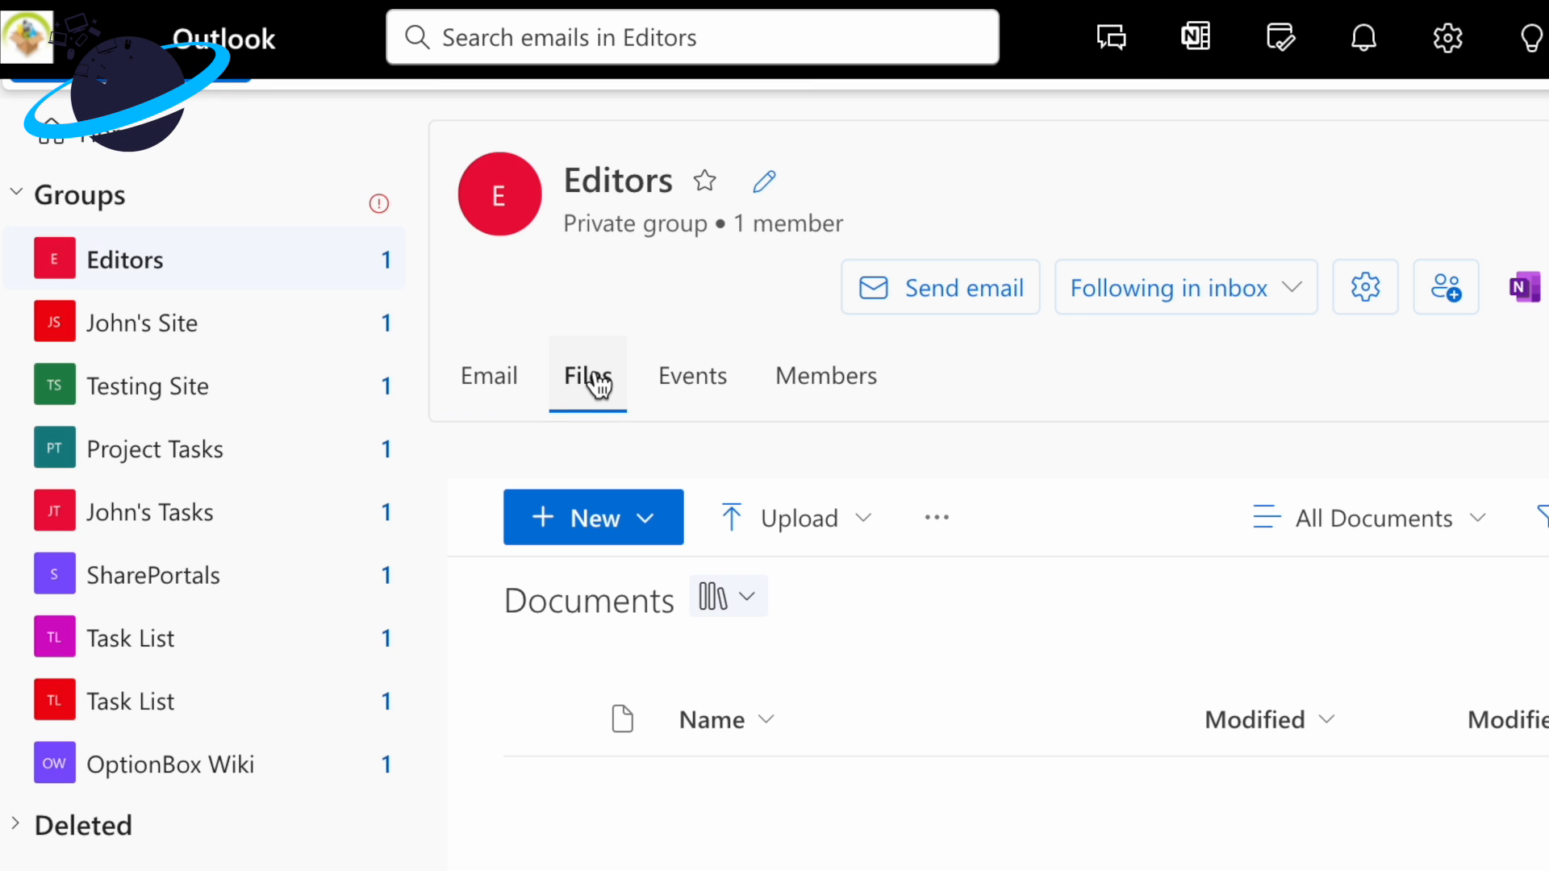
click(691, 385)
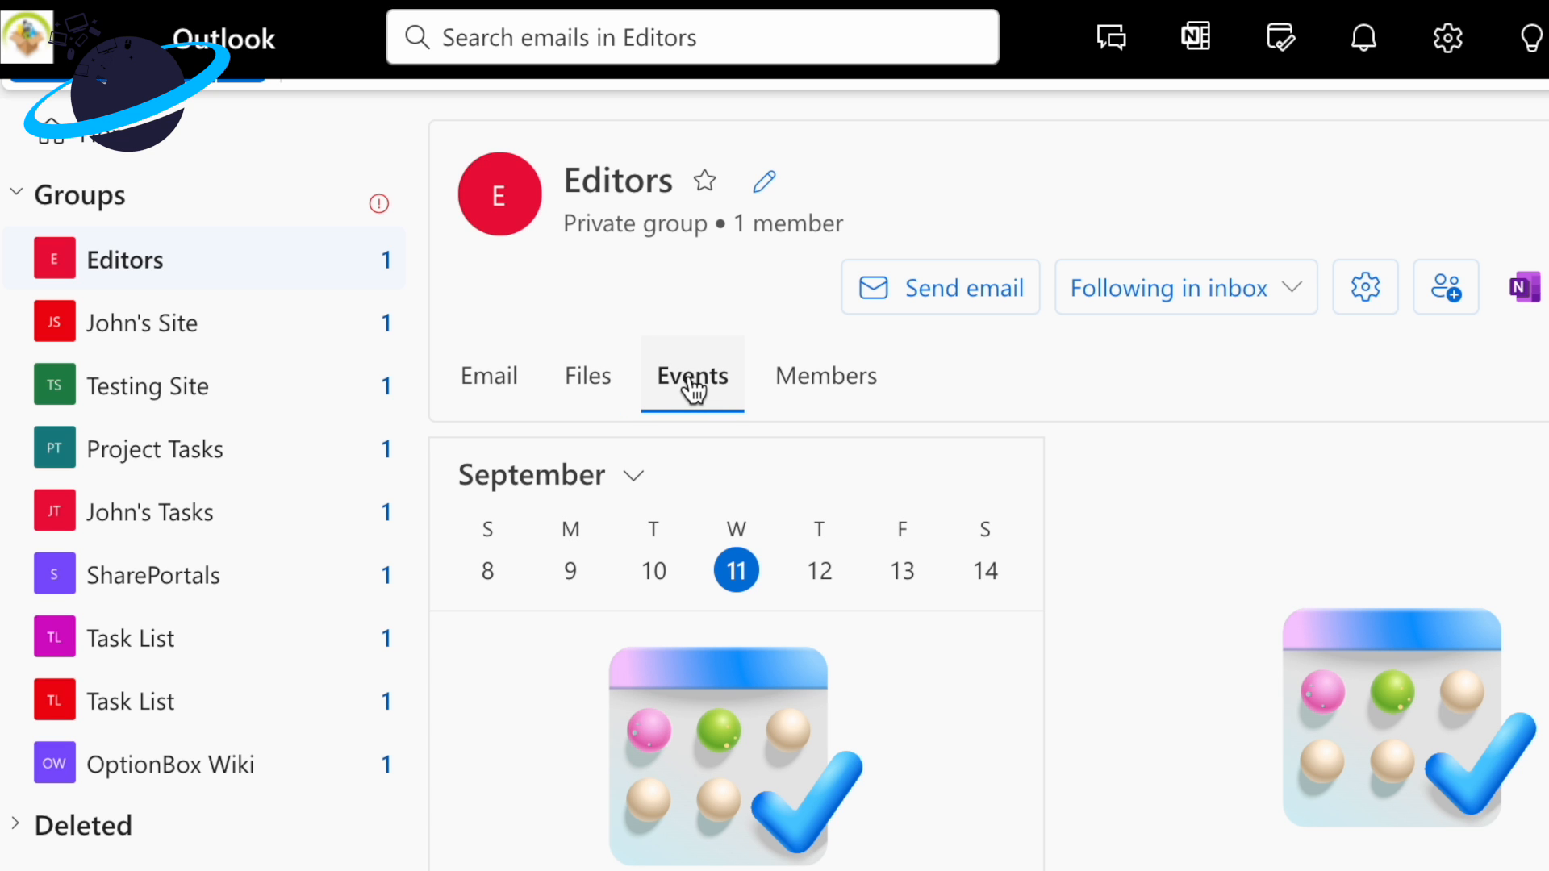
click(819, 381)
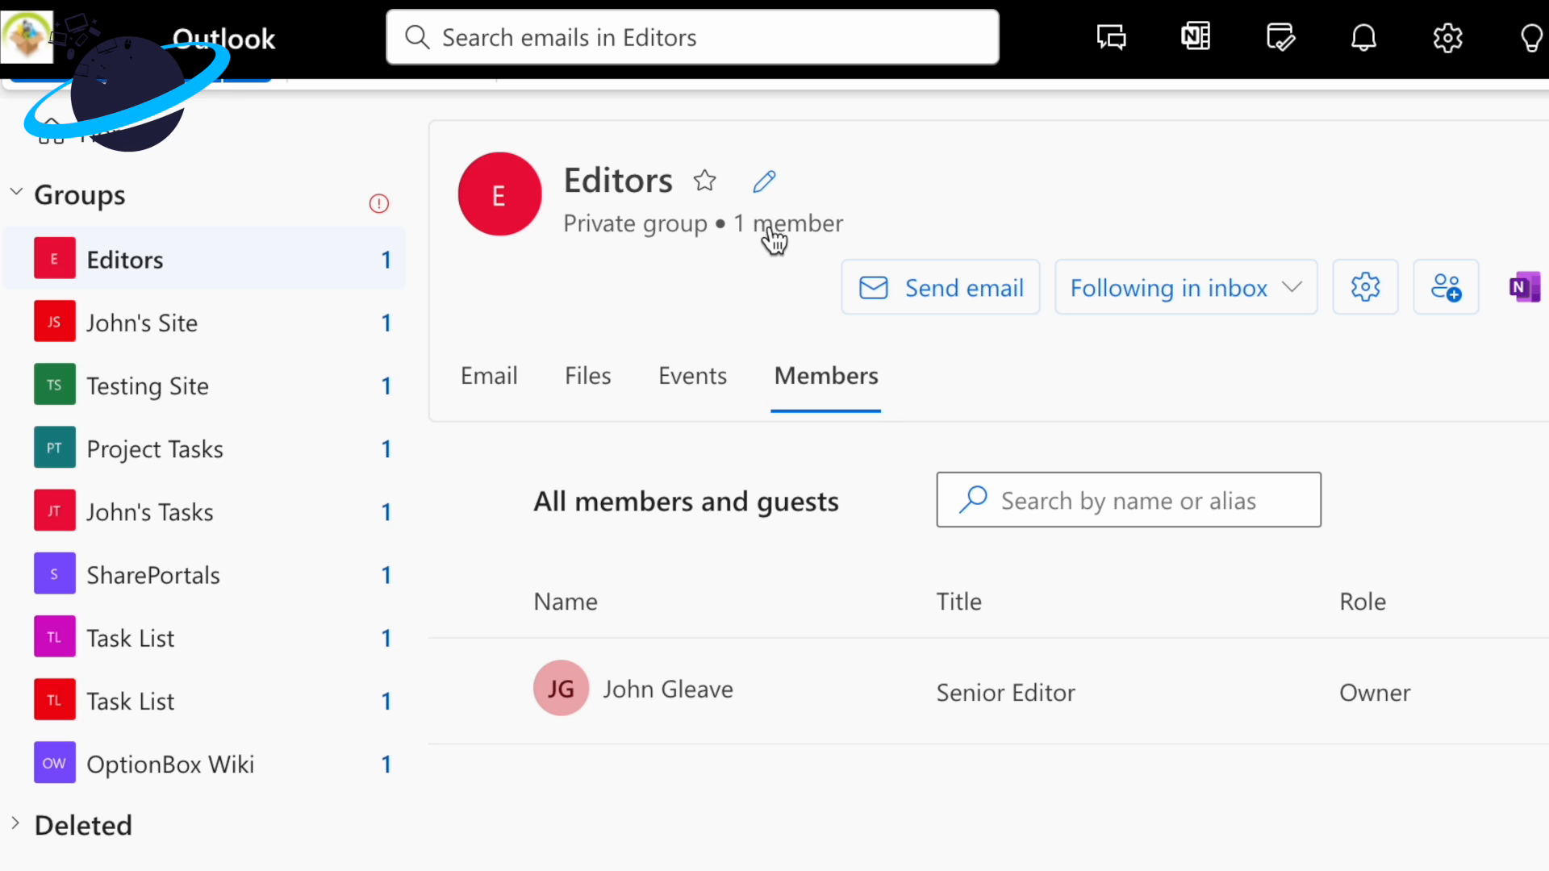
Edit the Editors group to let people outside the organization email it, and save the change.
click(765, 184)
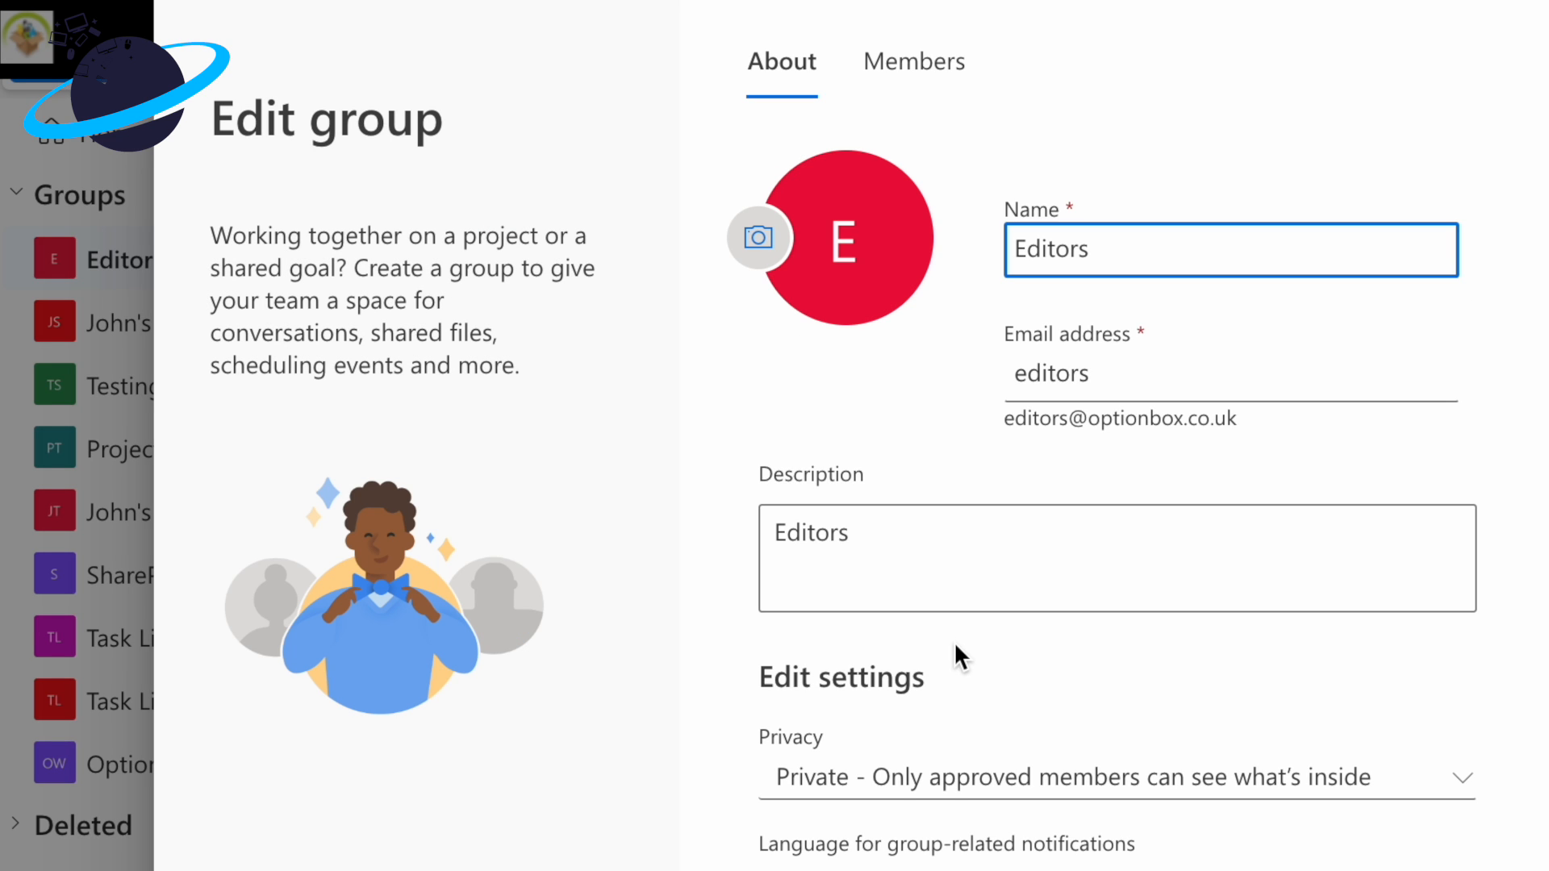
scroll(956, 647, down, 4)
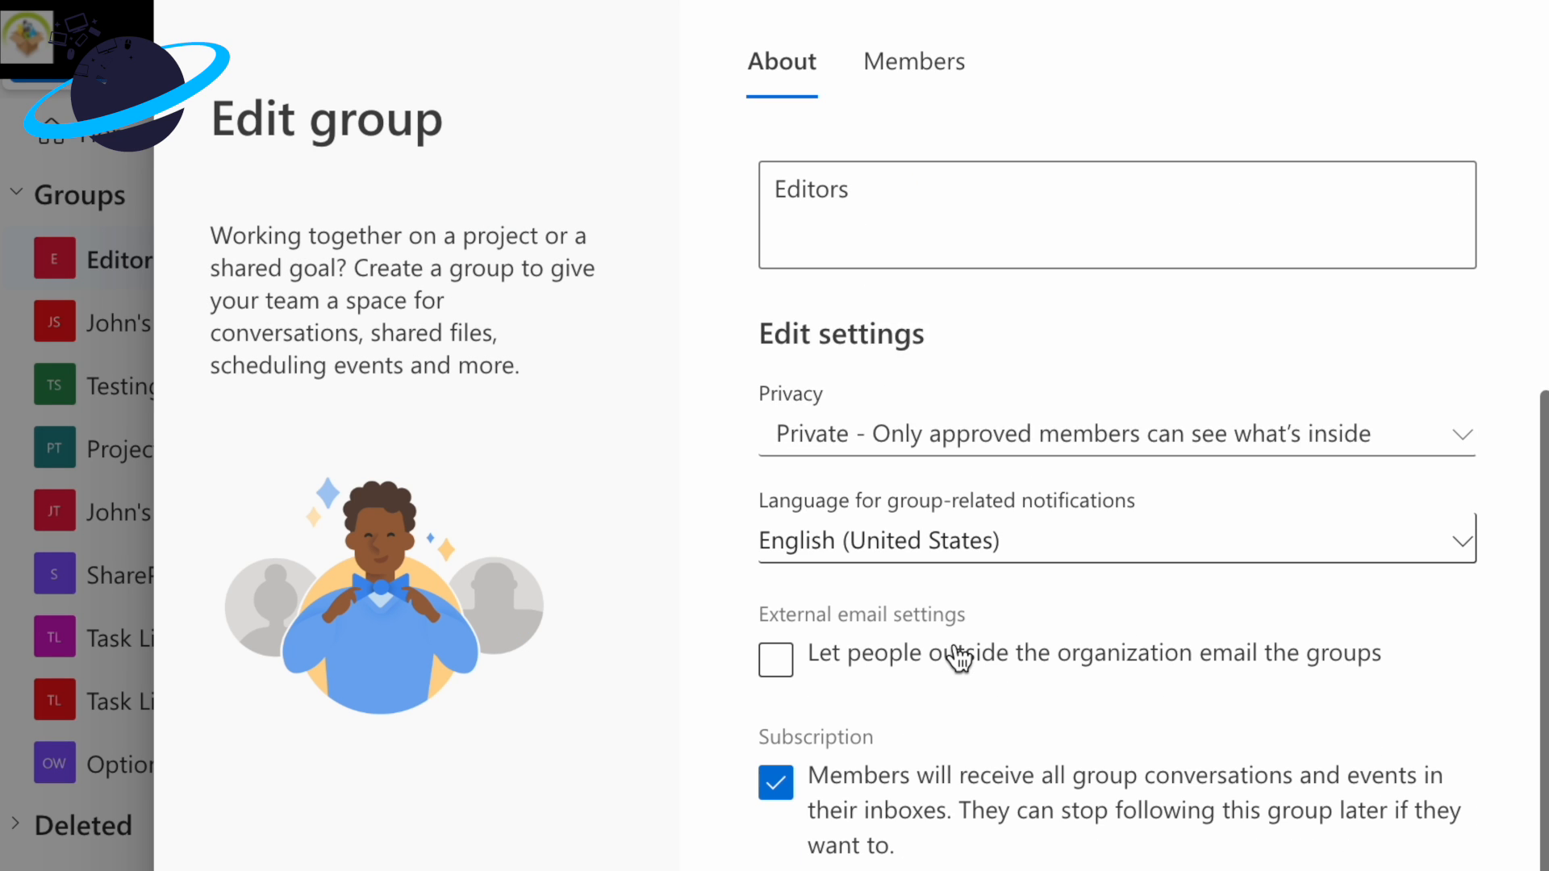
click(776, 662)
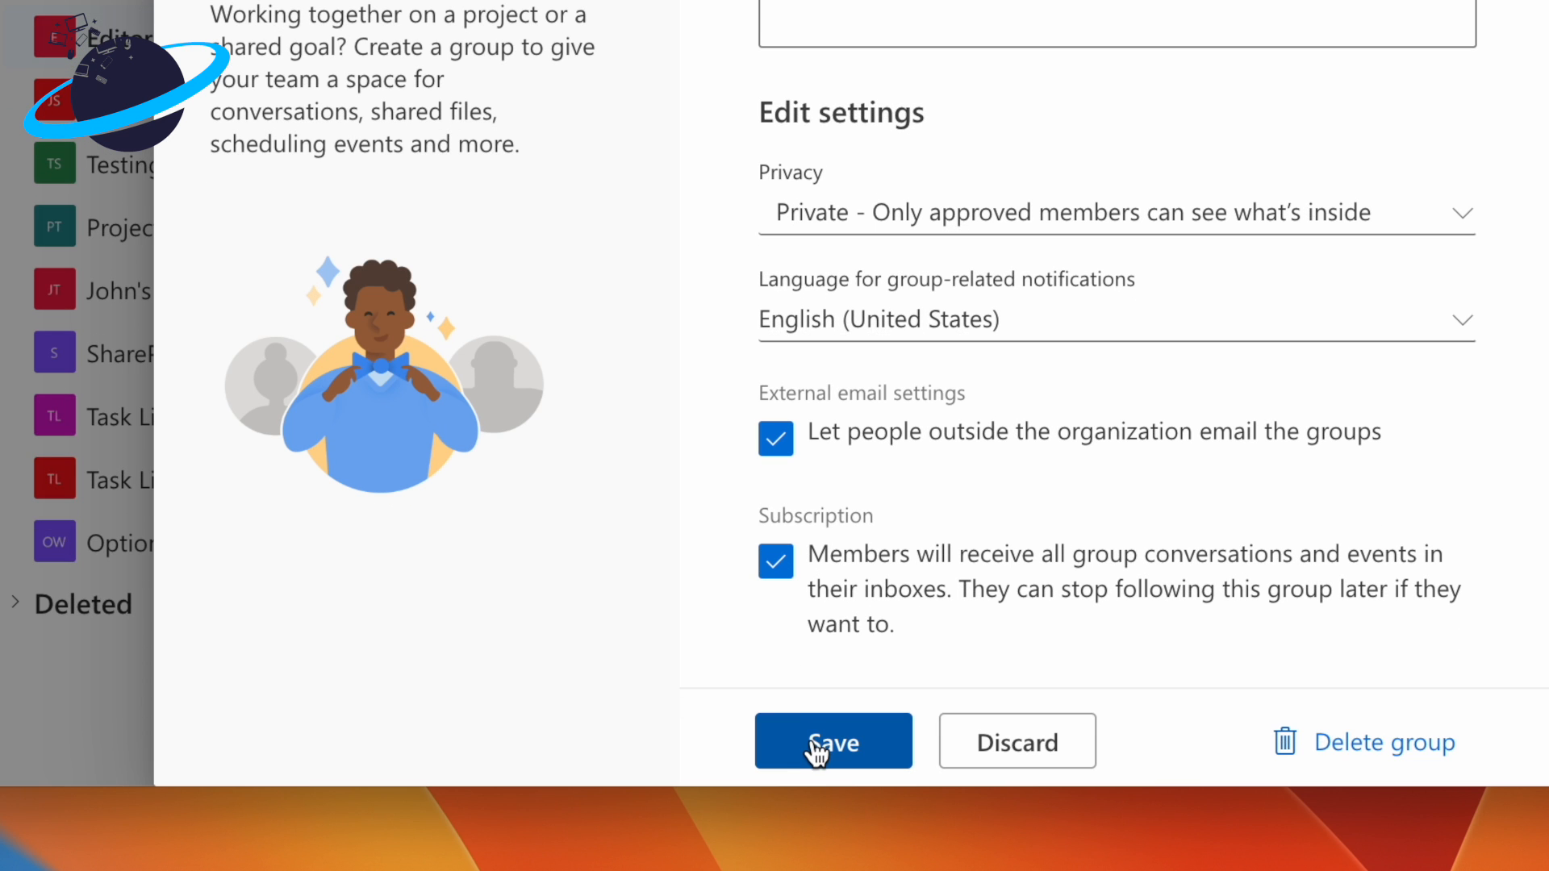
click(816, 750)
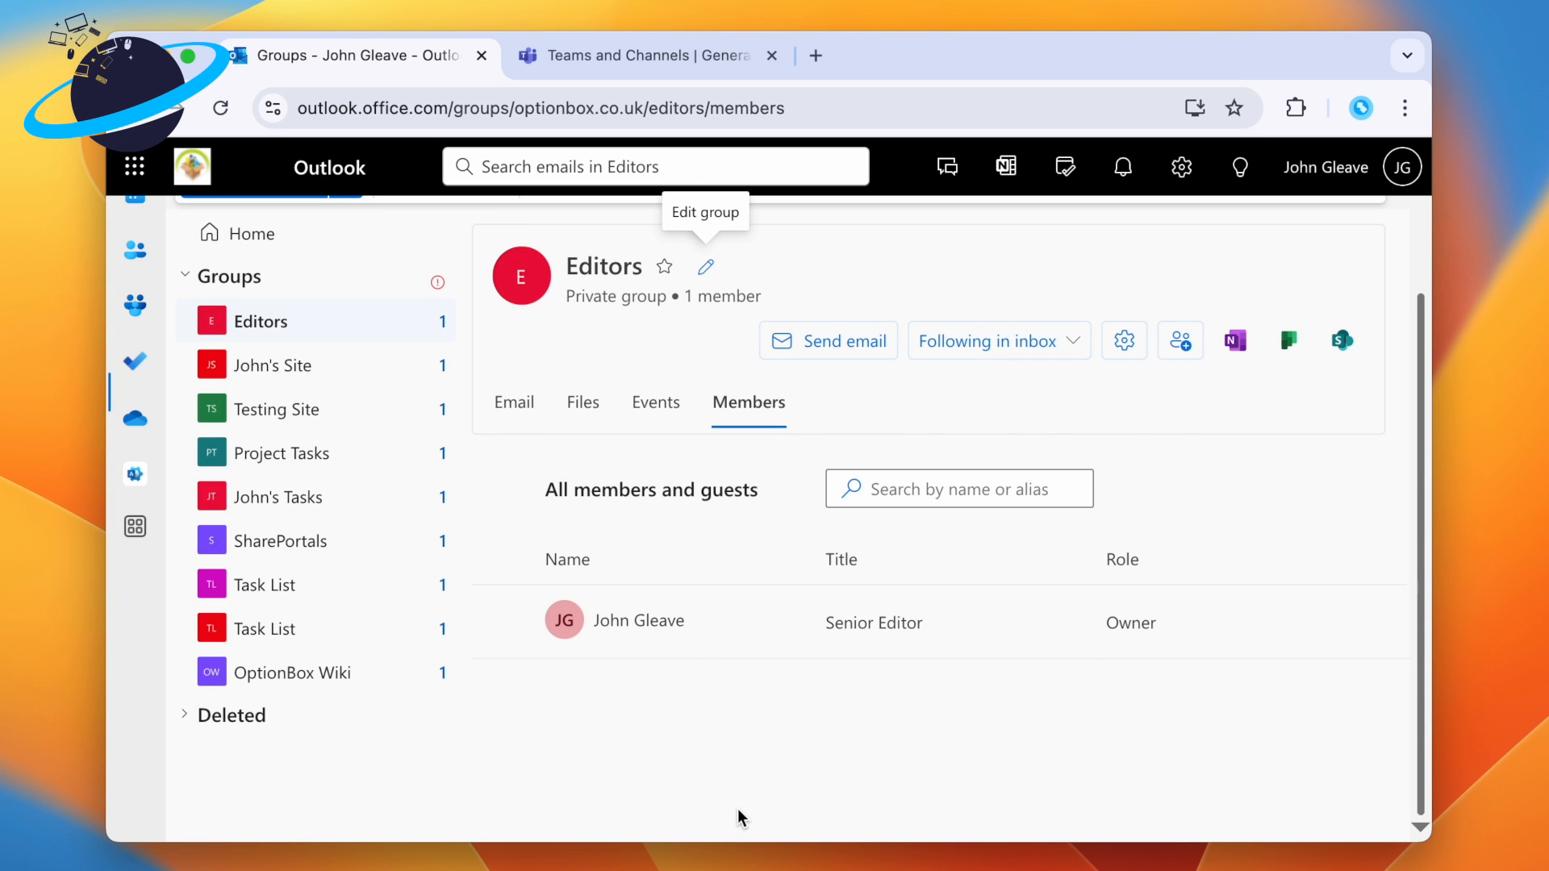
View the Editors group's events and expand the September calendar to the full month.
click(658, 404)
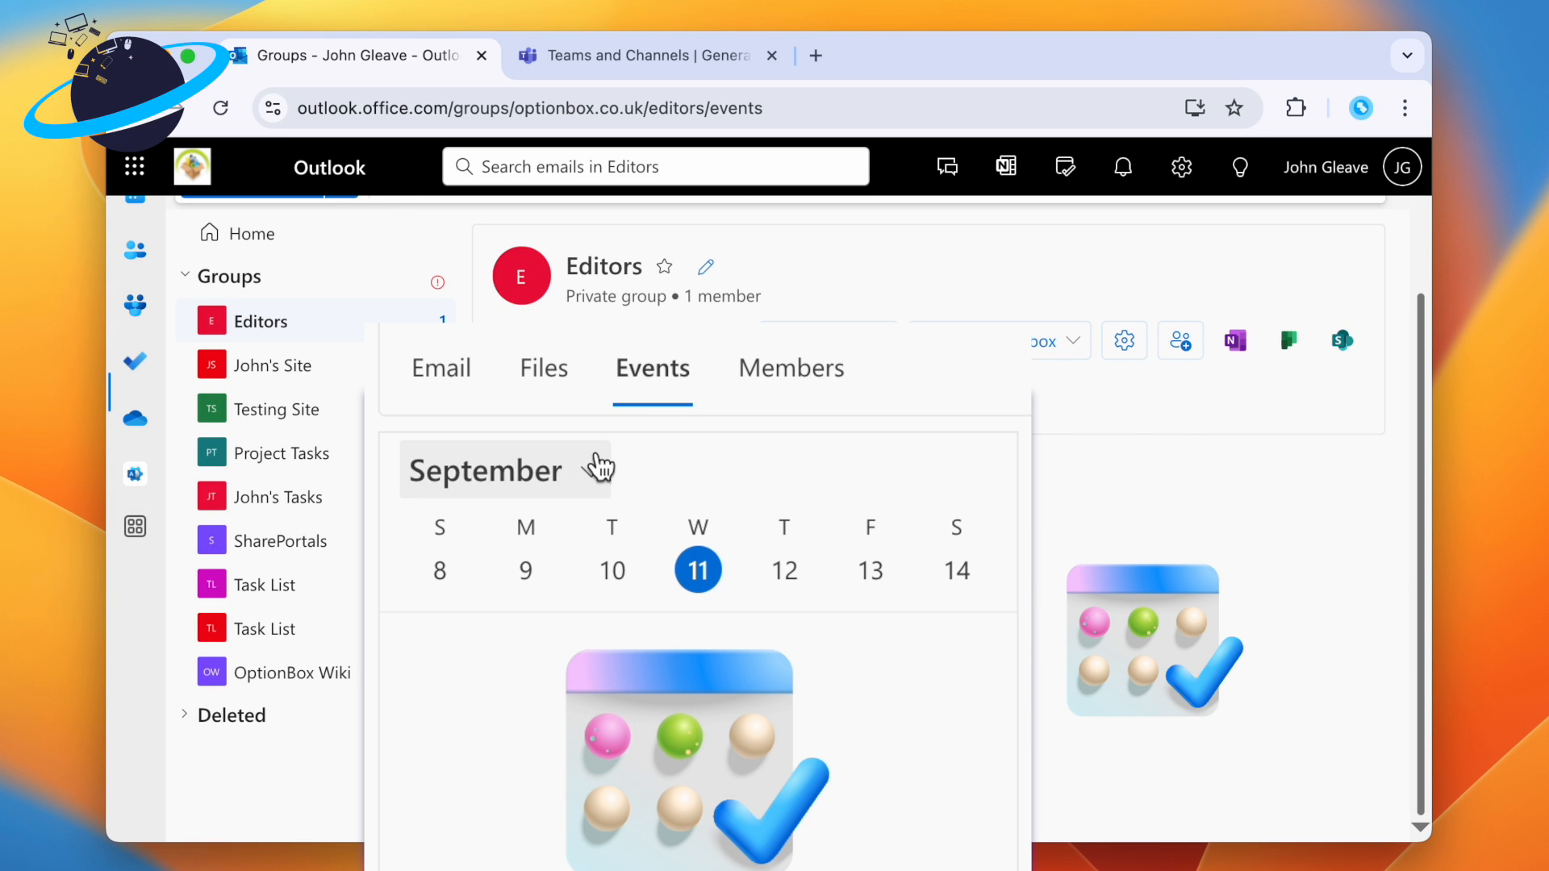
click(591, 475)
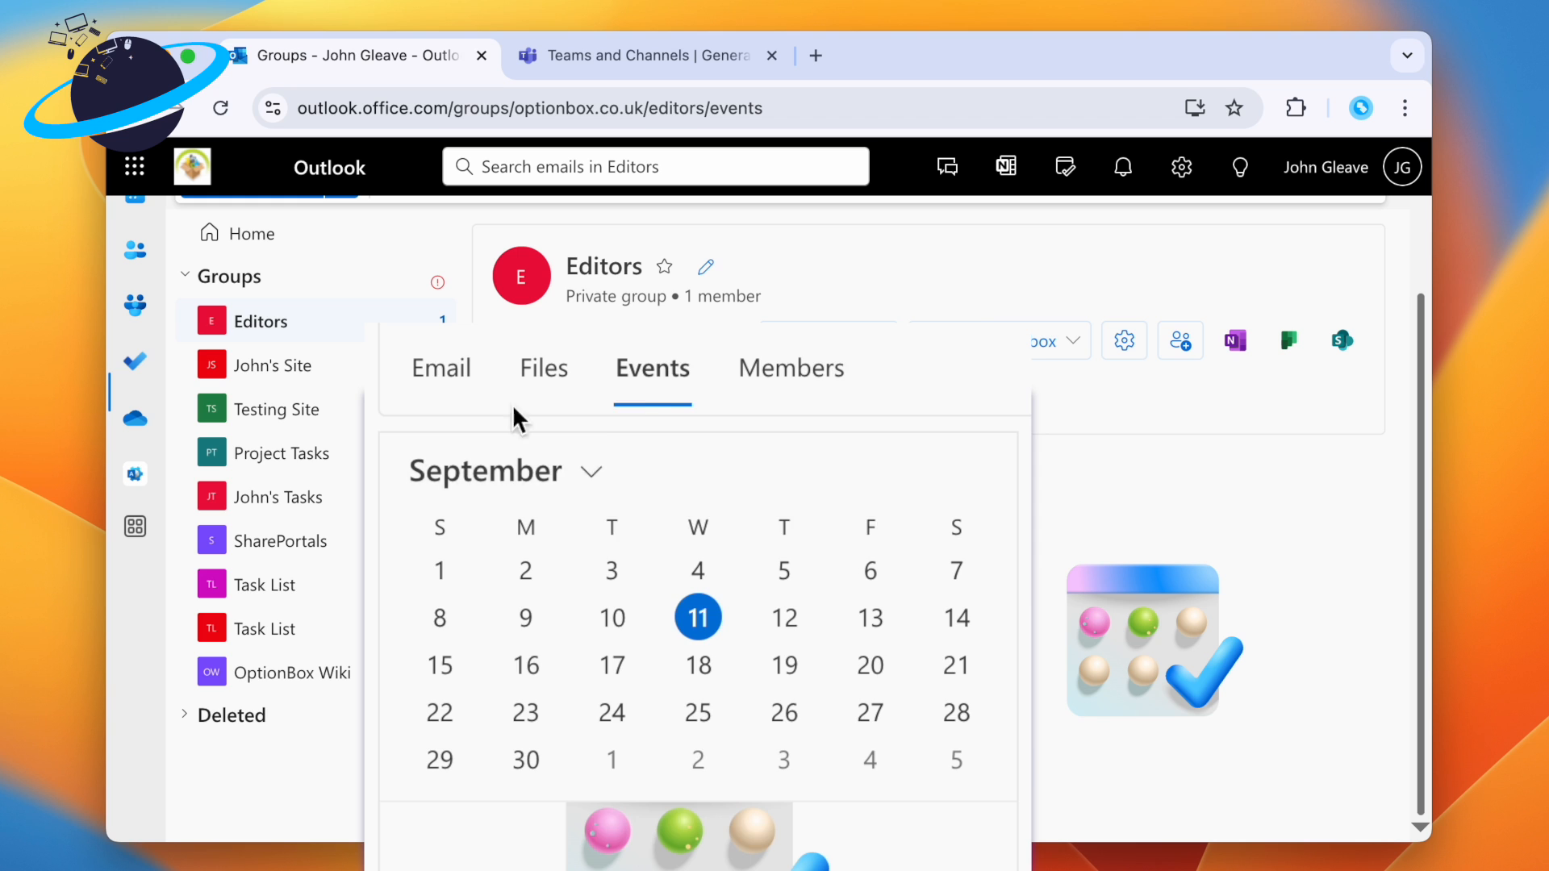
scroll(510, 335, up, 1)
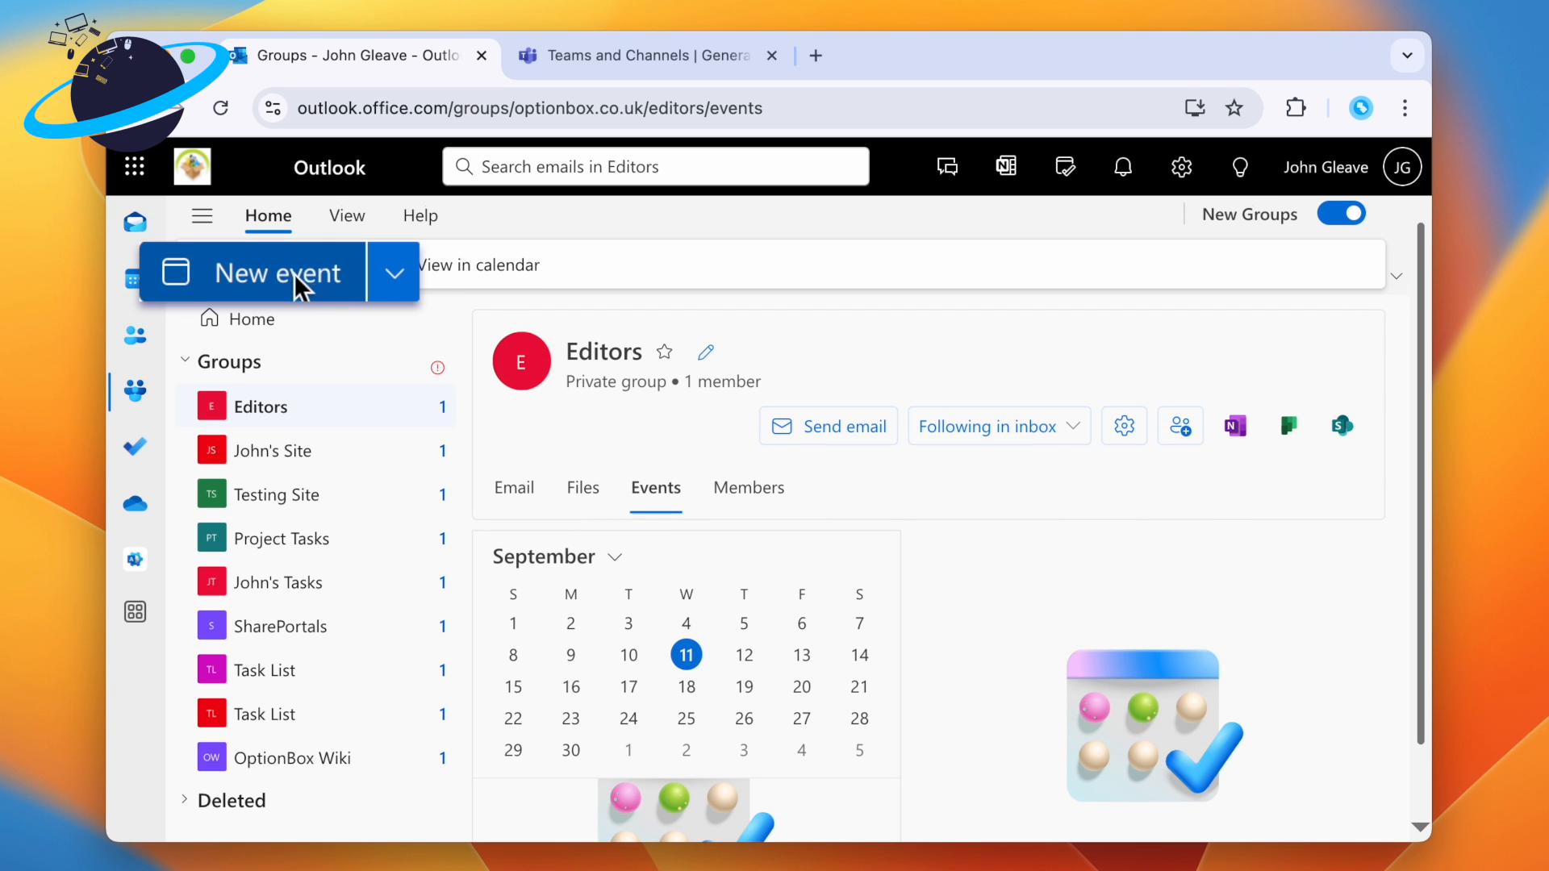
Start a new event for the group titled "New event" and try its Teams meeting option.
click(395, 276)
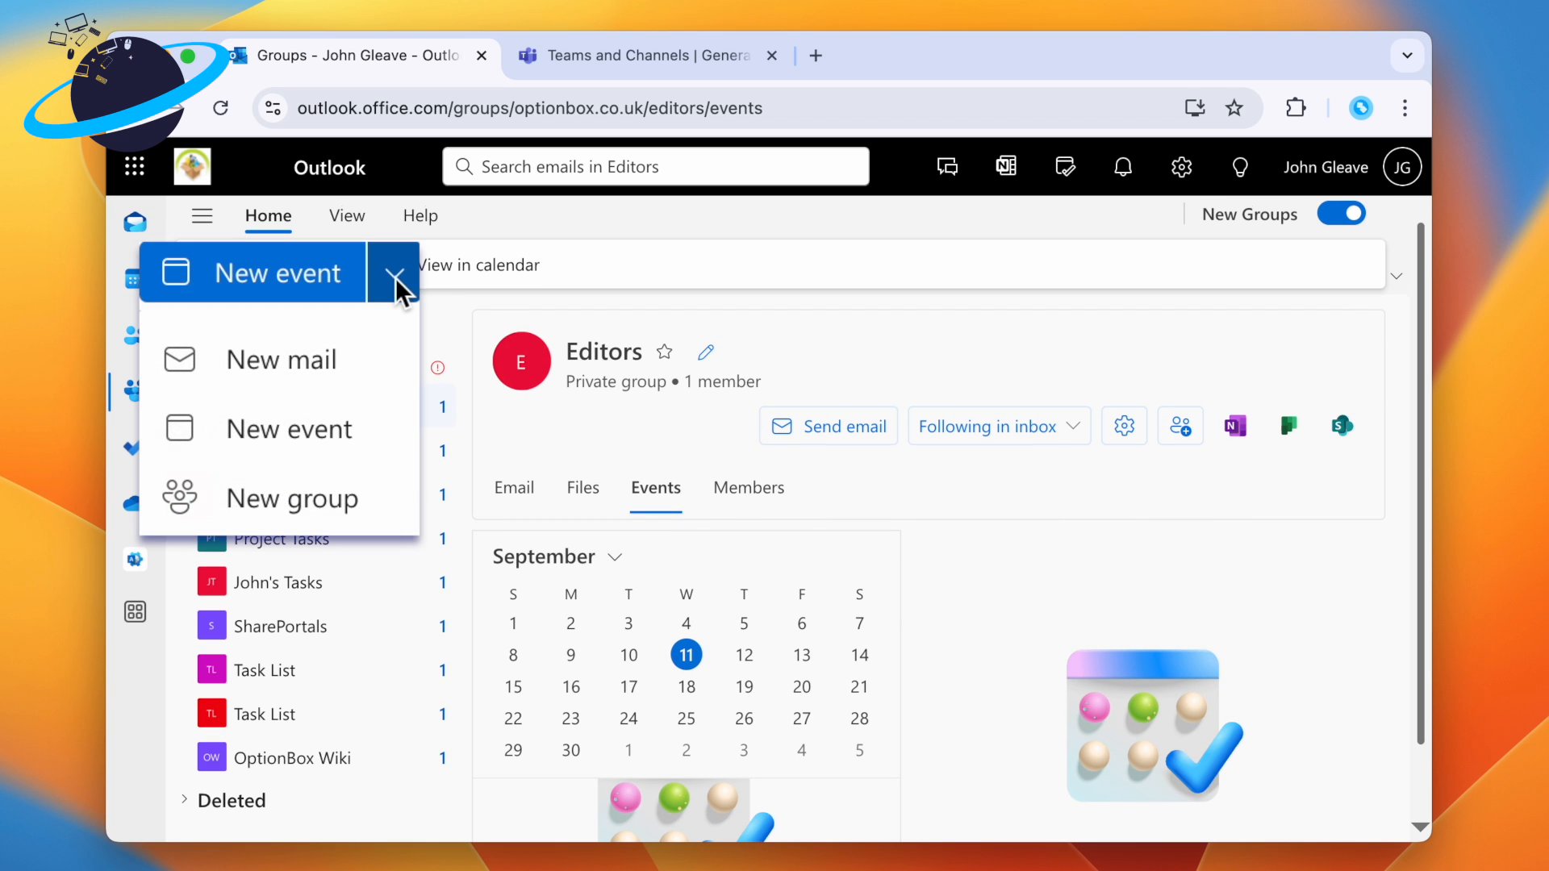
click(293, 434)
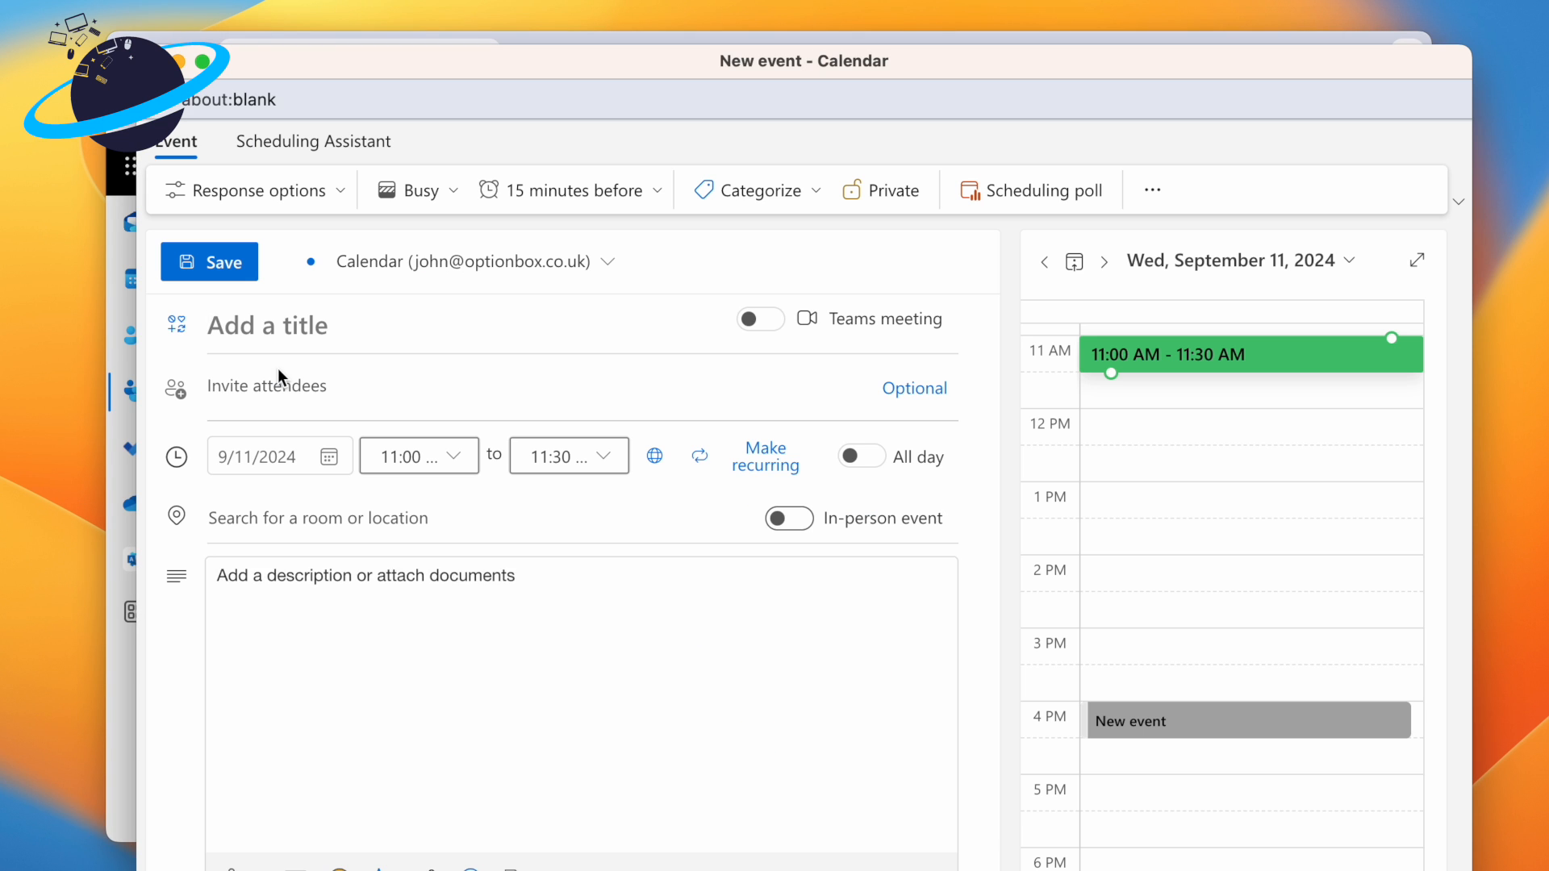
text(New event)
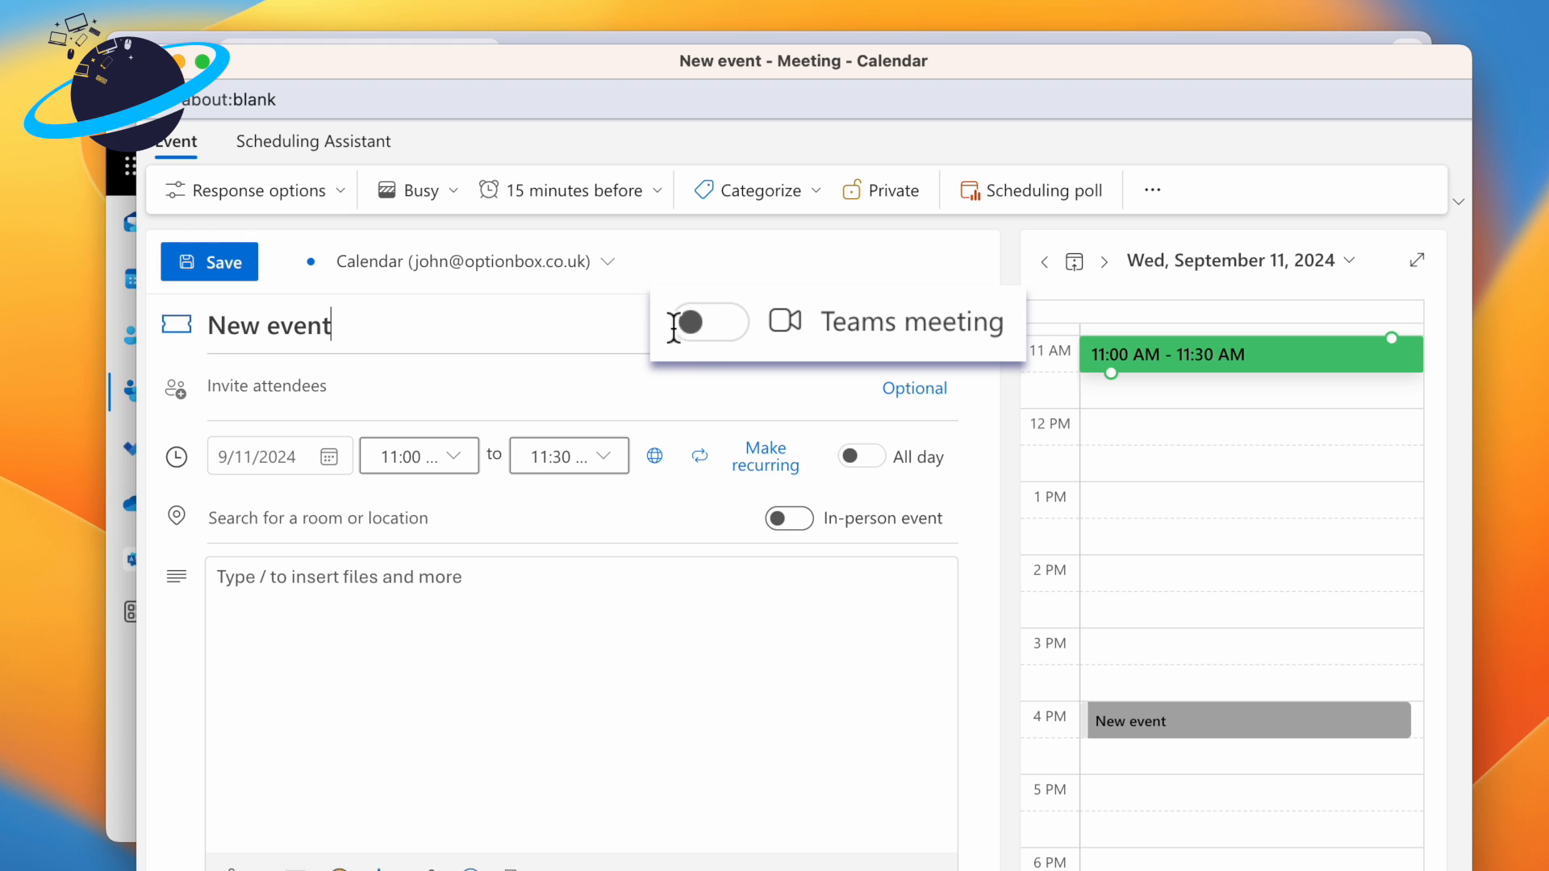
click(758, 320)
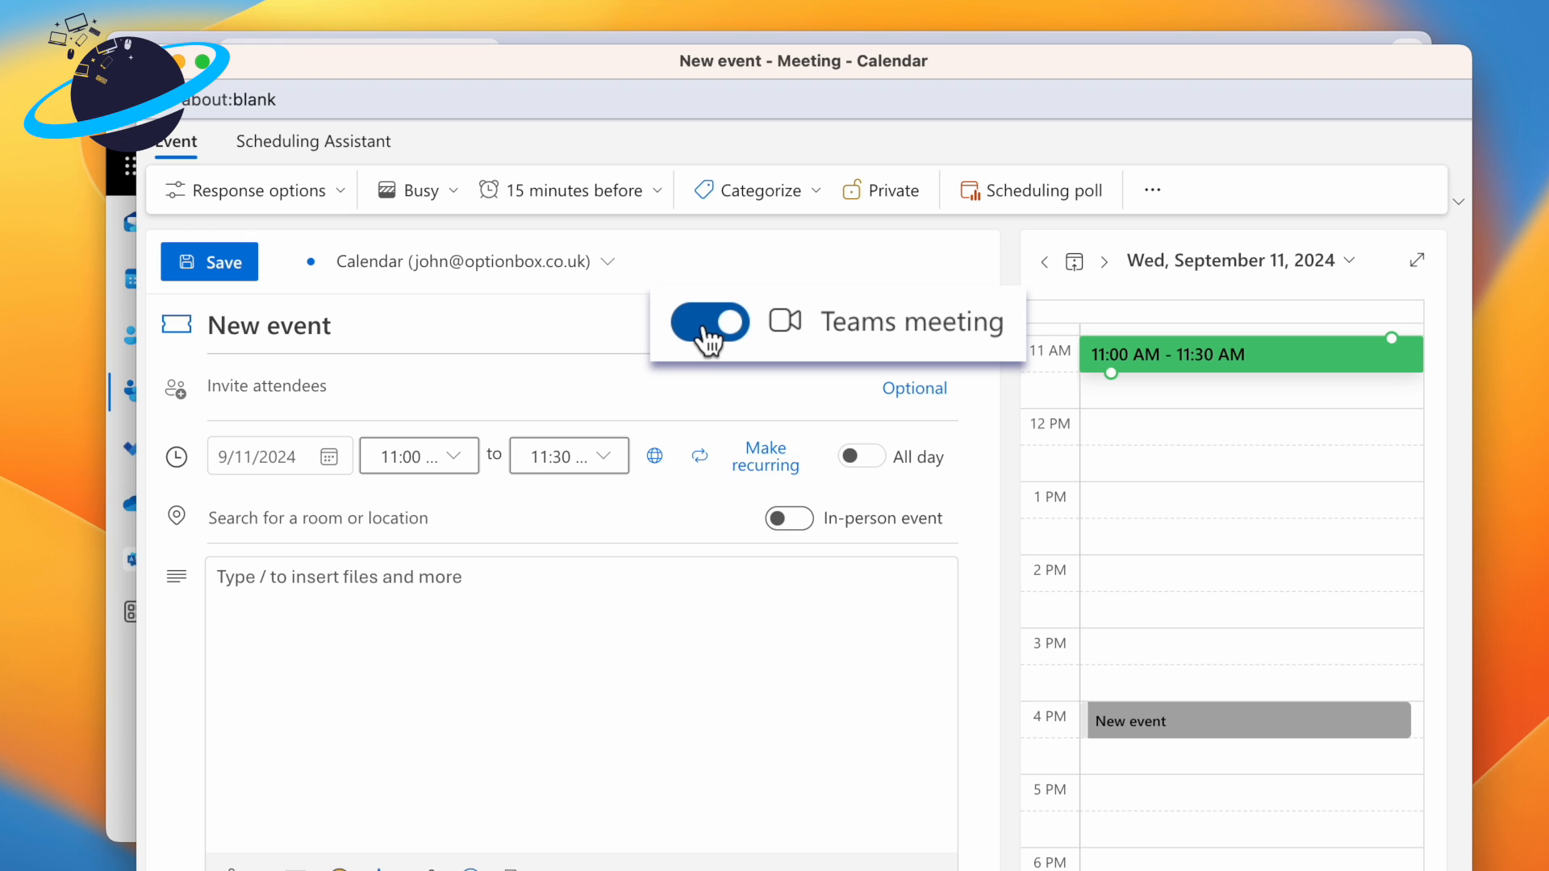
Set the event's start time to 4:00 PM and save the event.
click(455, 456)
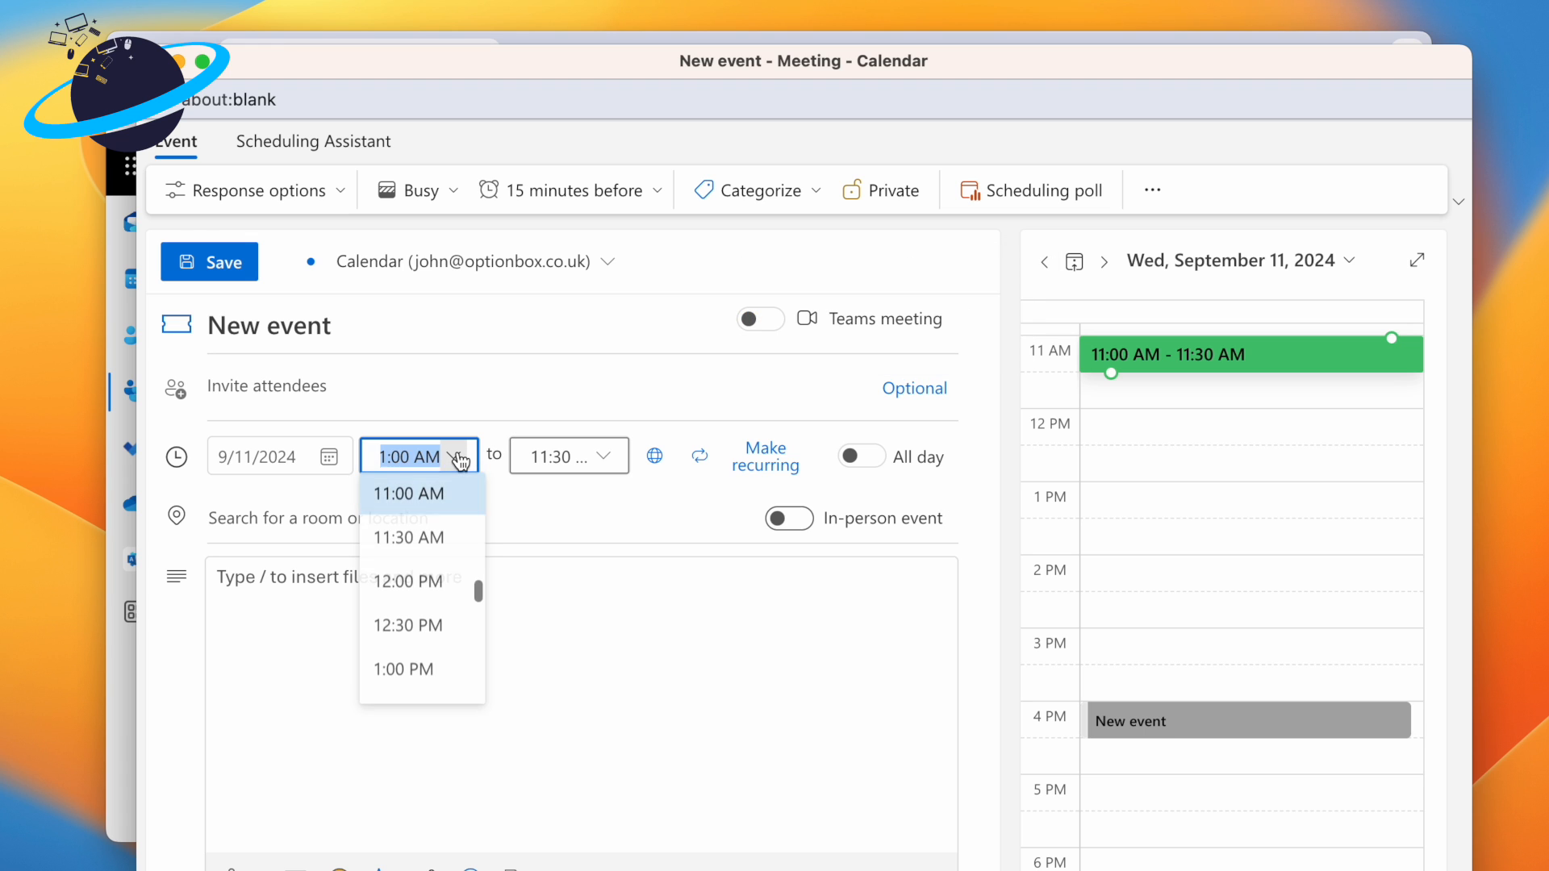
scroll(425, 601, down, 3)
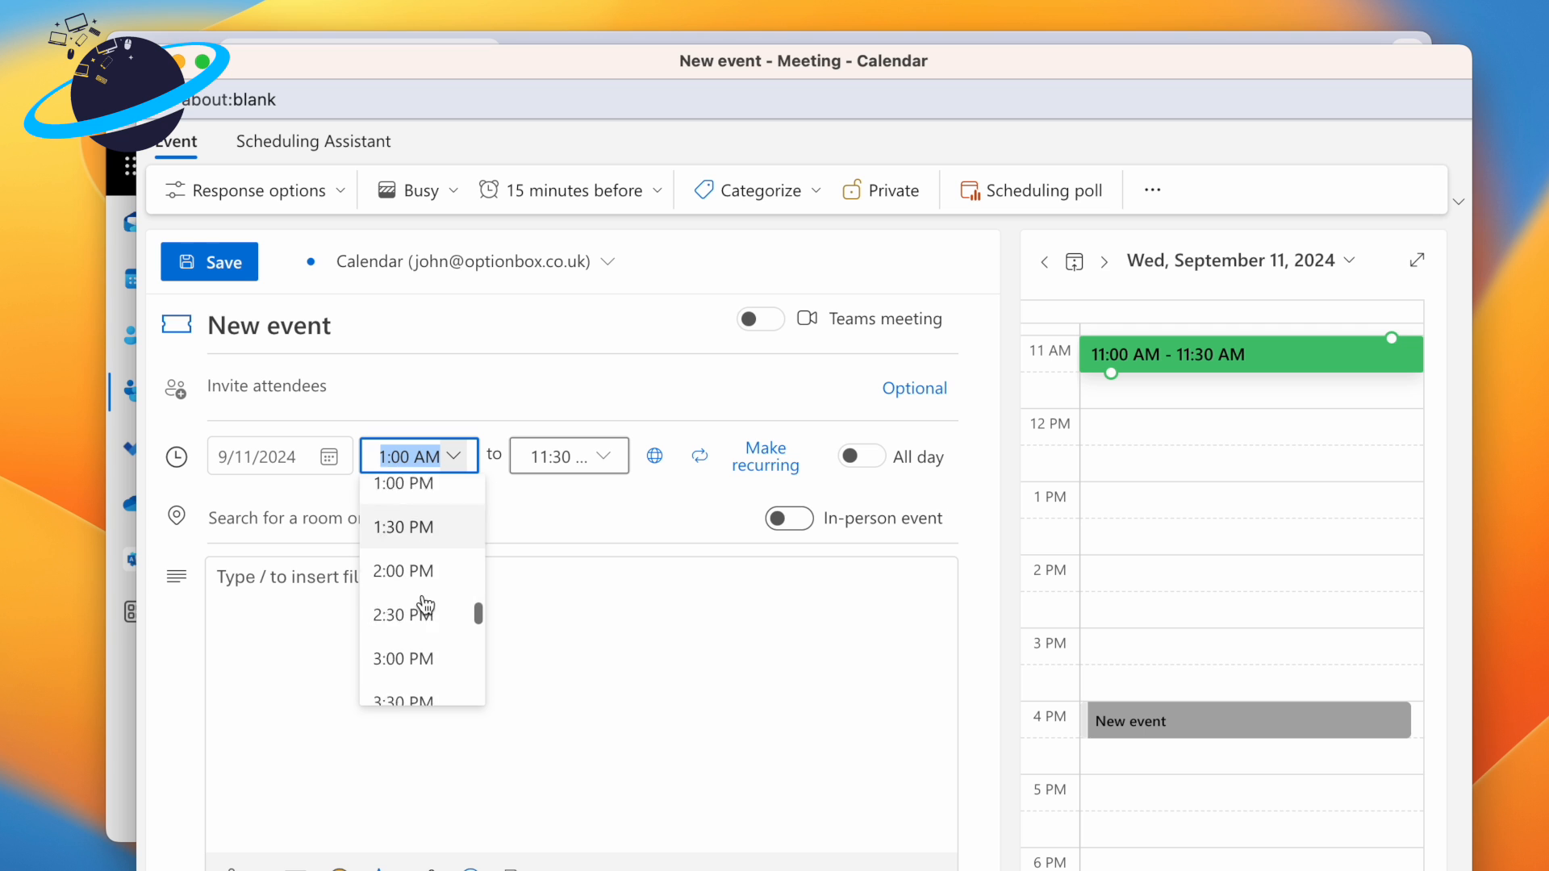
scroll(422, 605, down, 2)
click(415, 618)
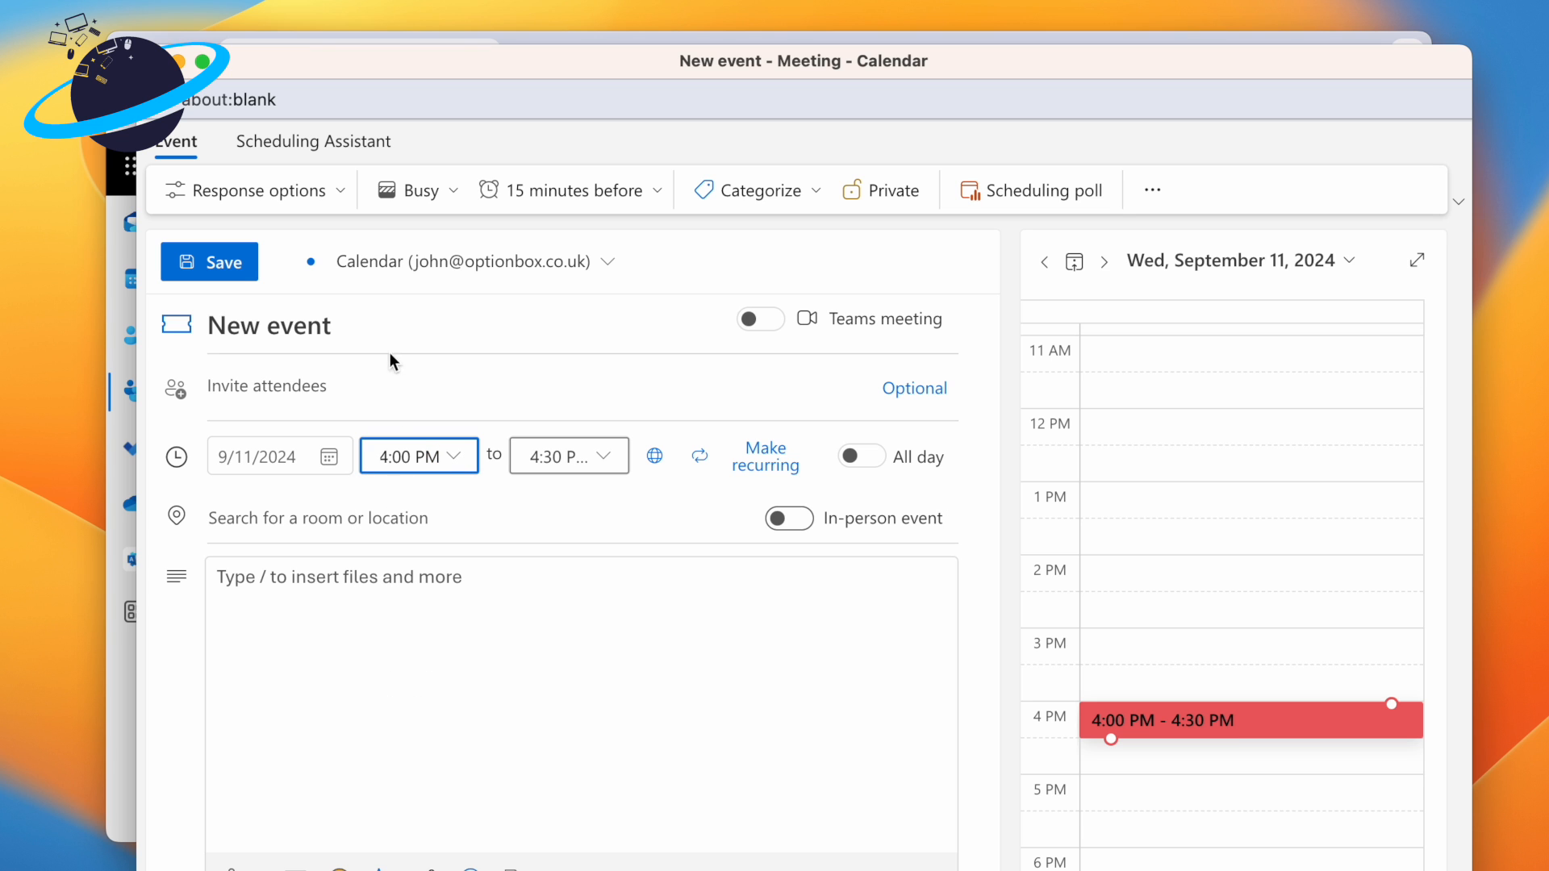
click(212, 264)
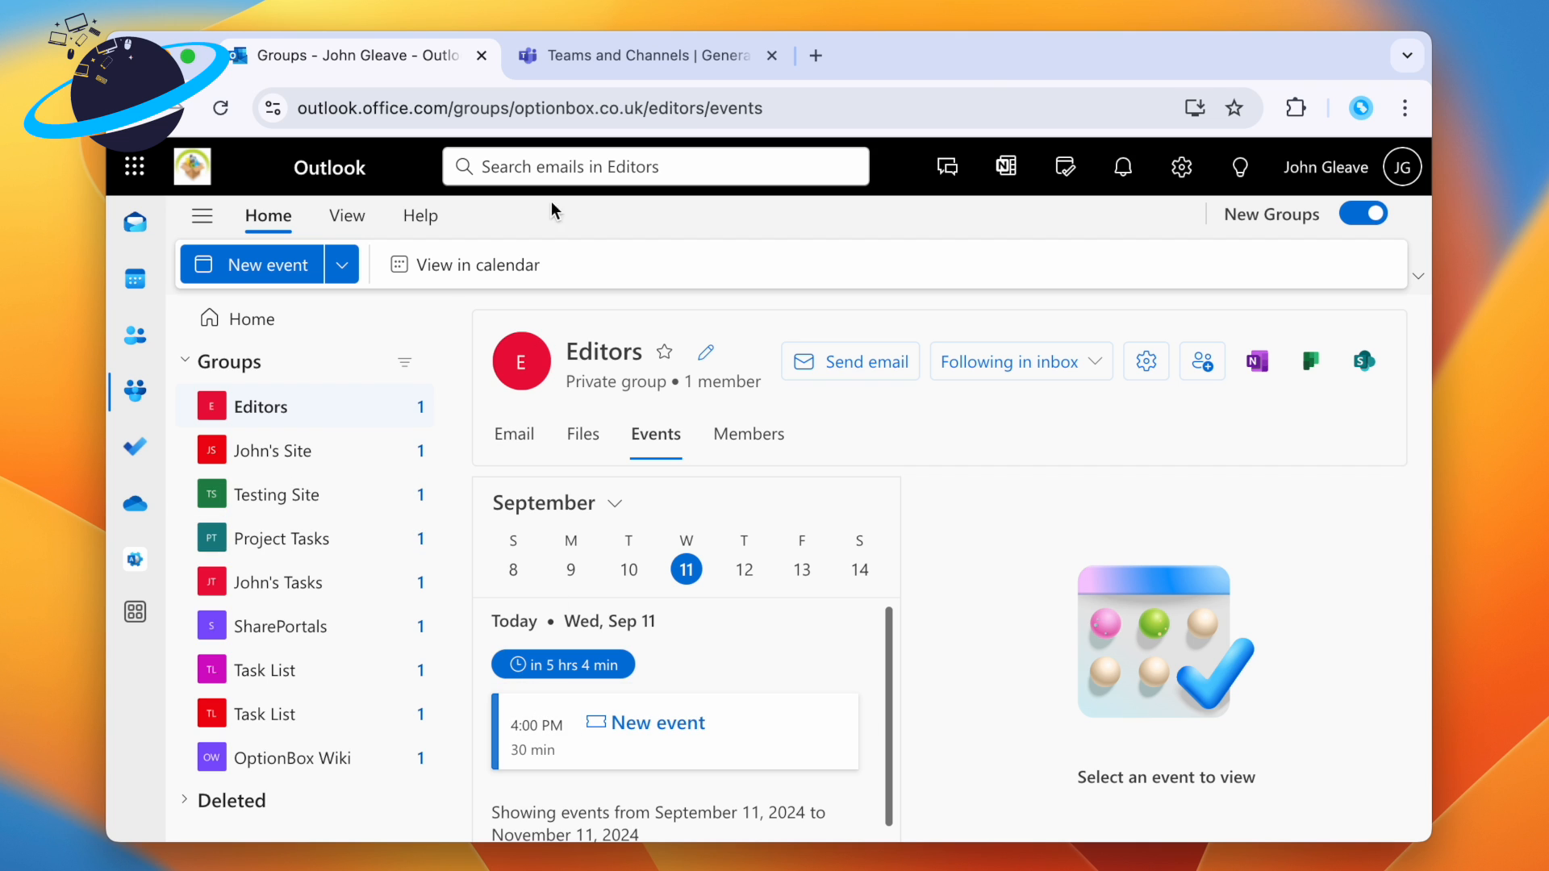
Copy the web address of the Editors group's events page.
click(563, 108)
key(ctrl+c)
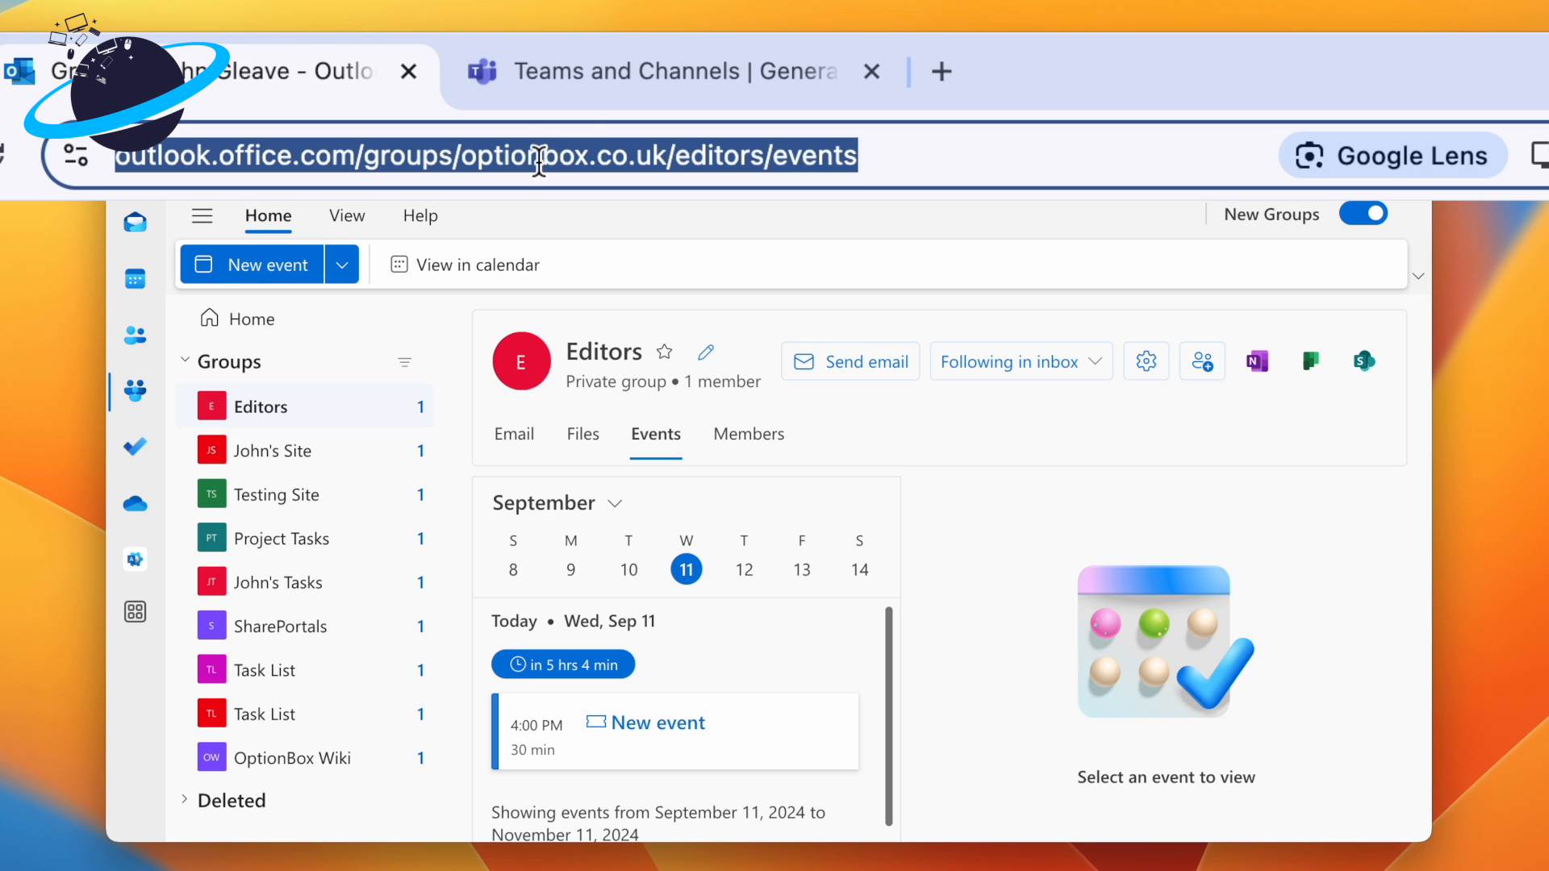
Switch to Microsoft Teams and create a team from the existing Editors Microsoft 365 group.
click(603, 73)
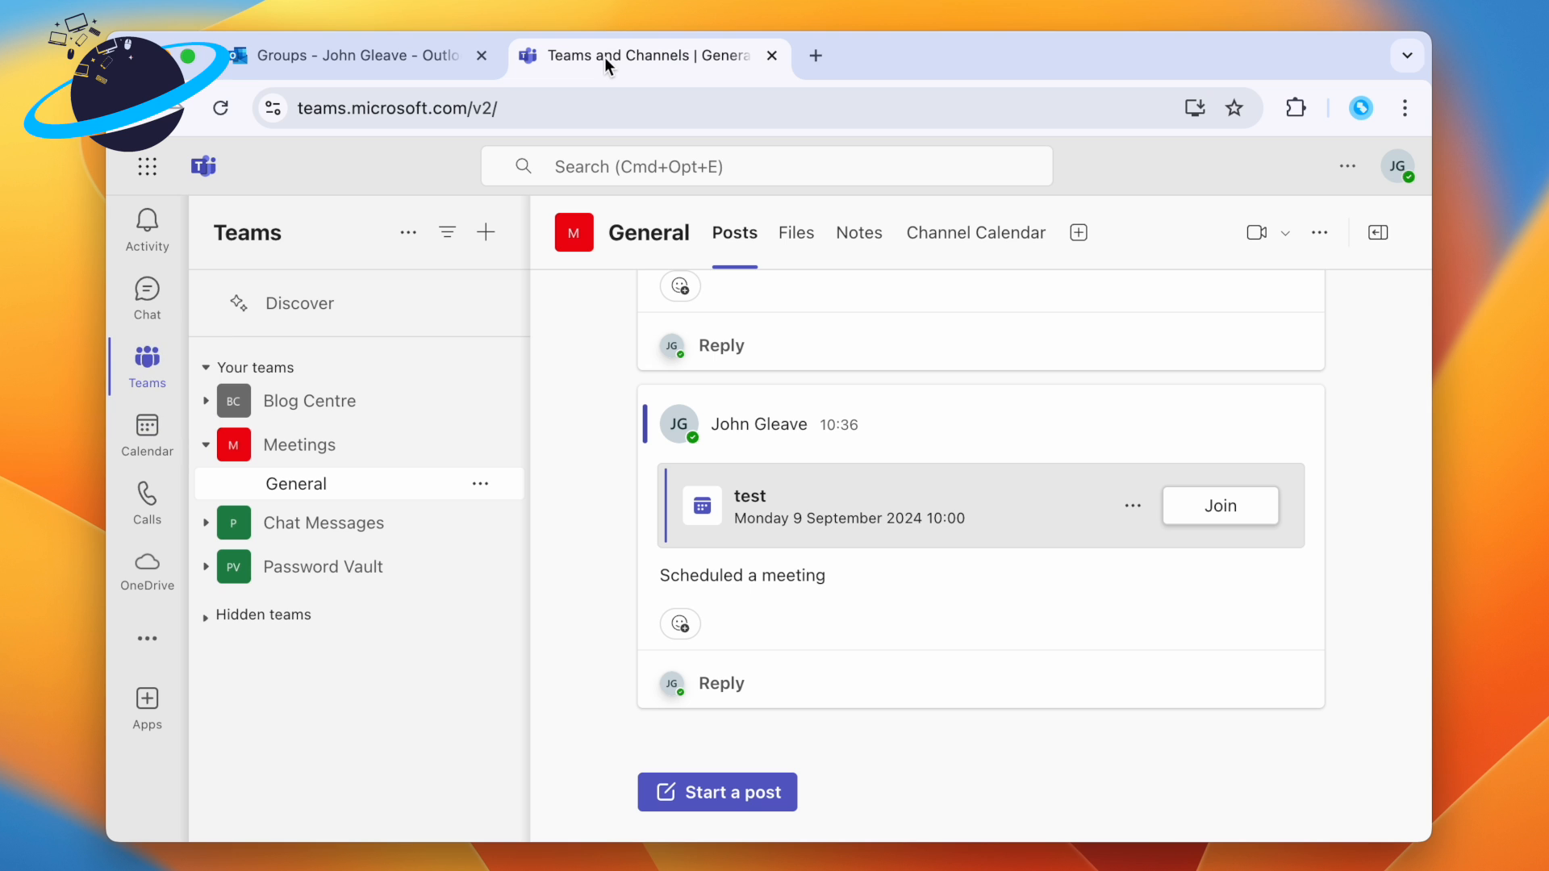
click(487, 234)
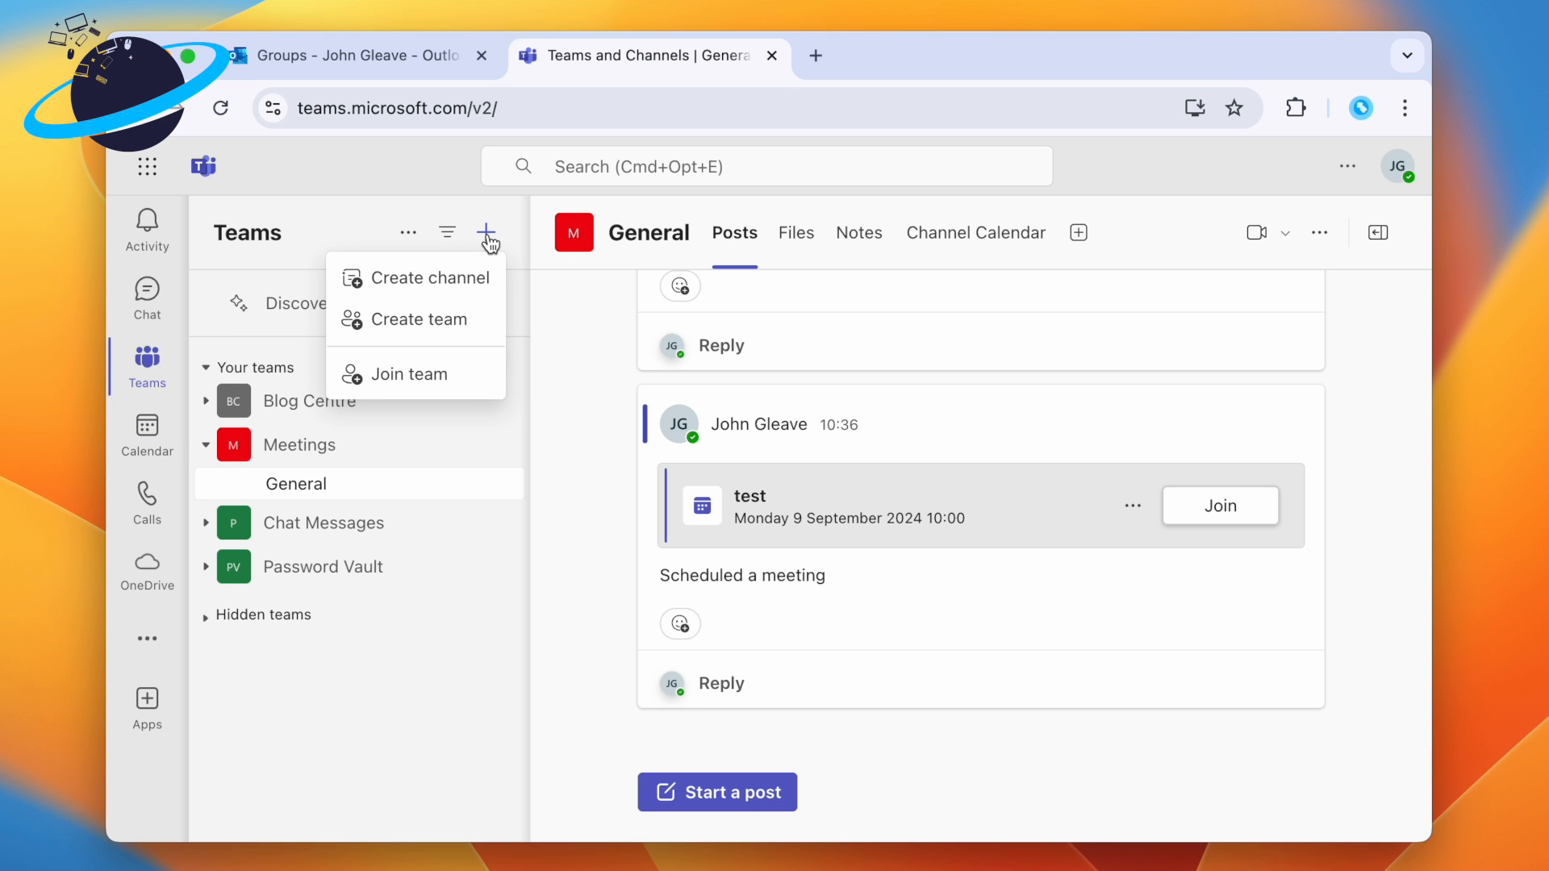
click(441, 323)
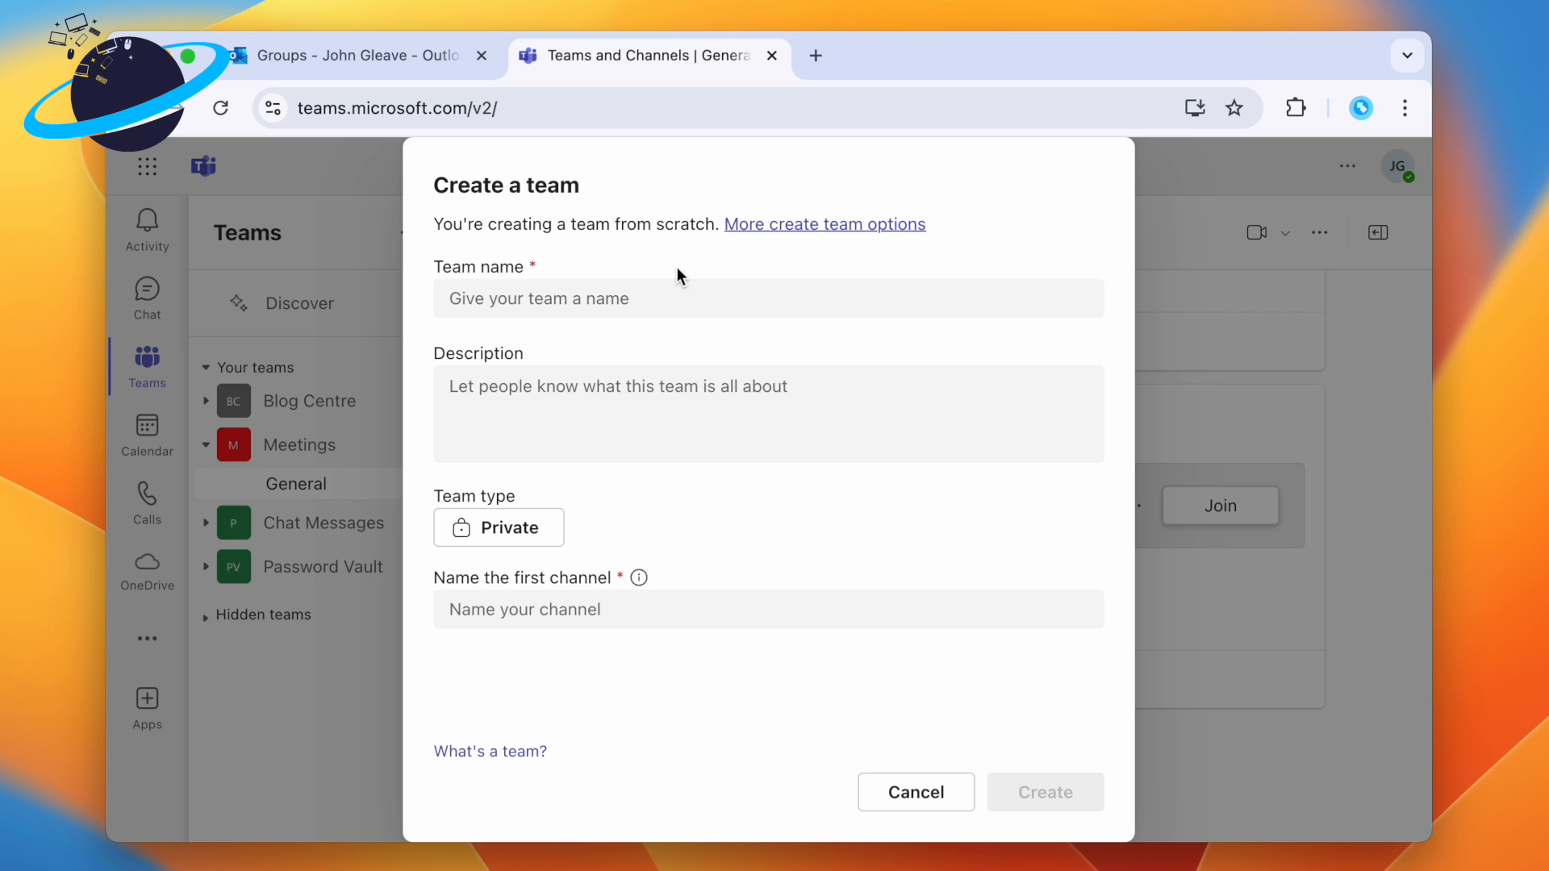
click(819, 234)
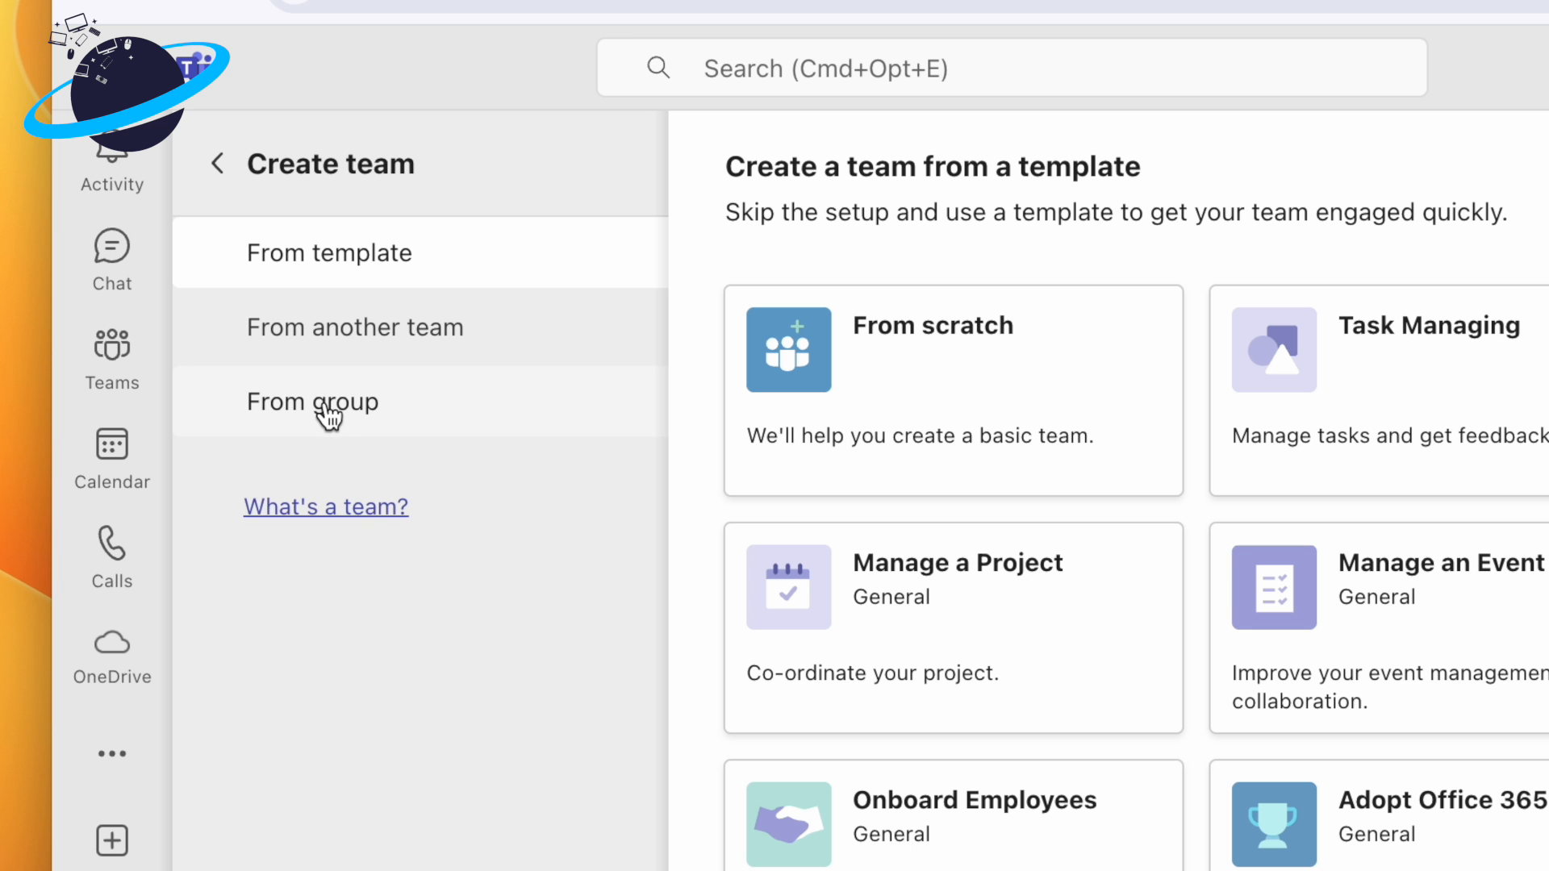
click(326, 410)
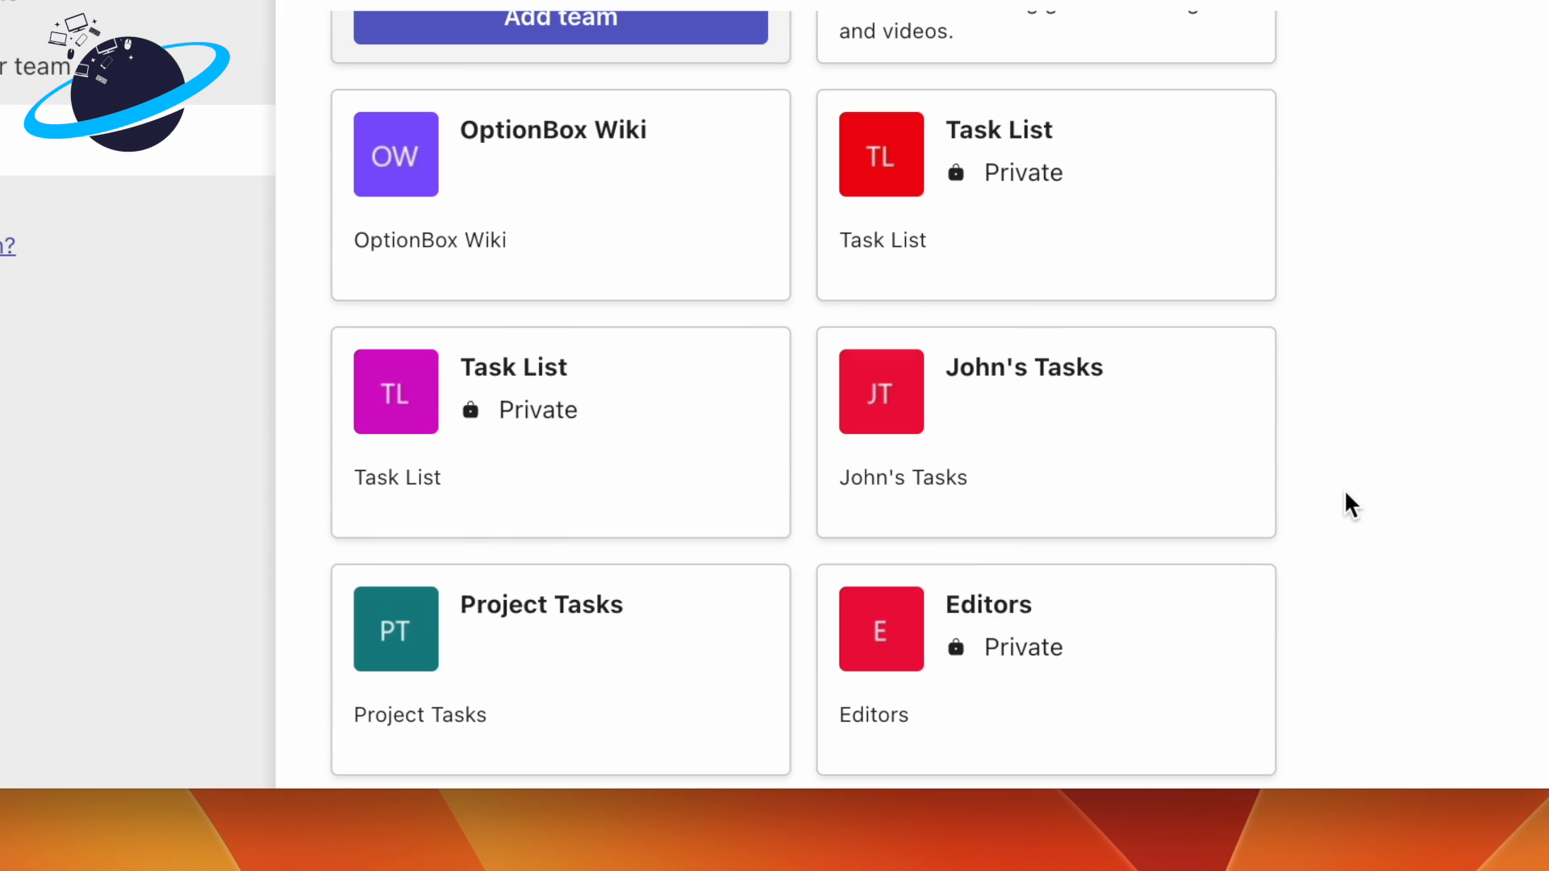
mouse_move(1101, 656)
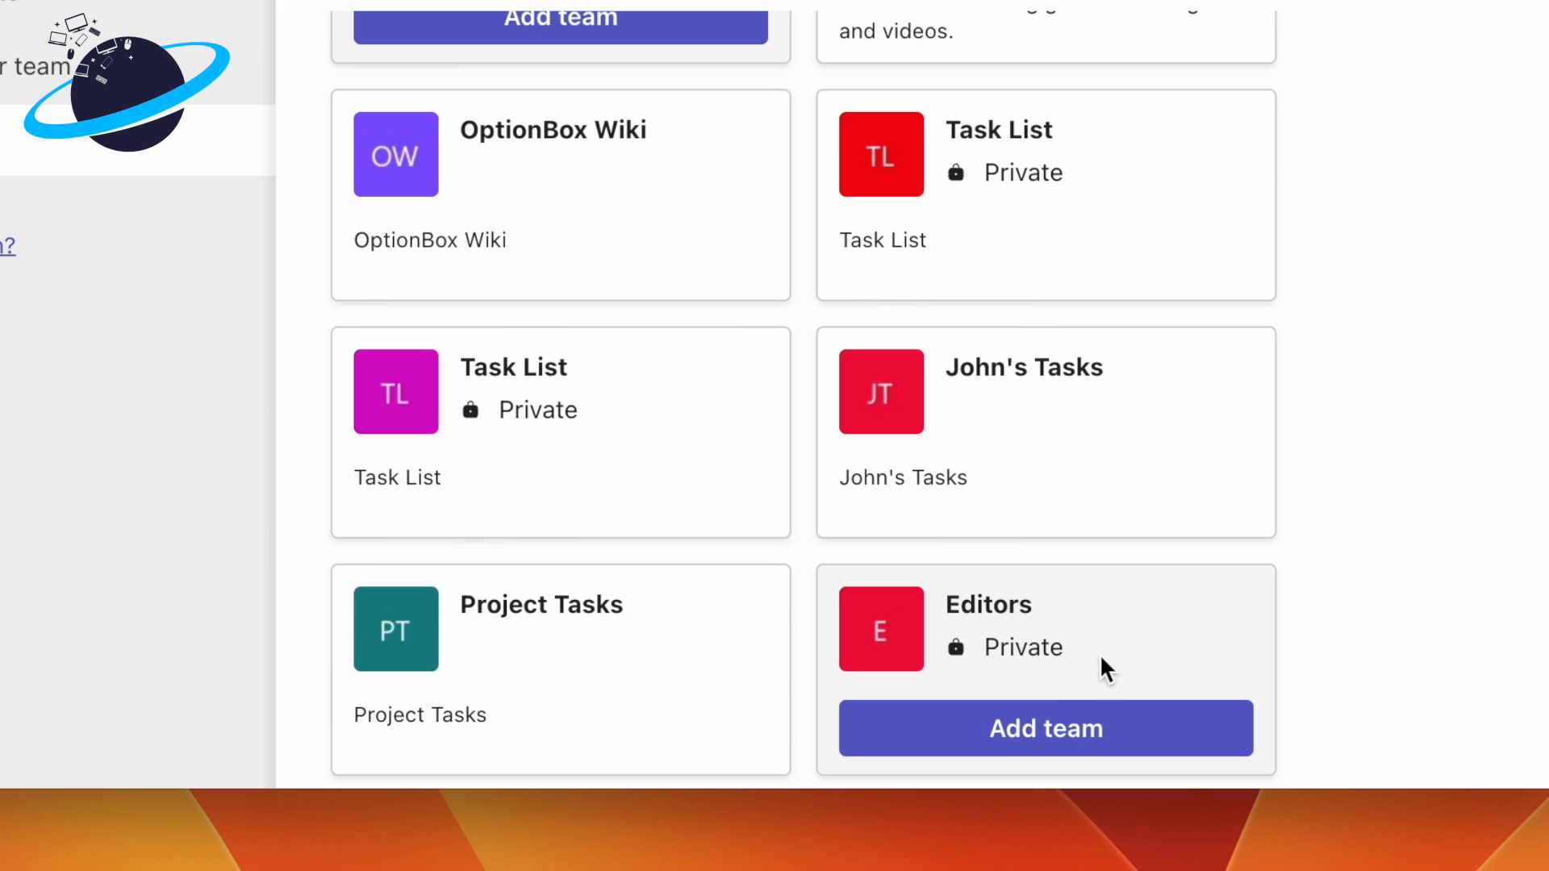
click(1036, 740)
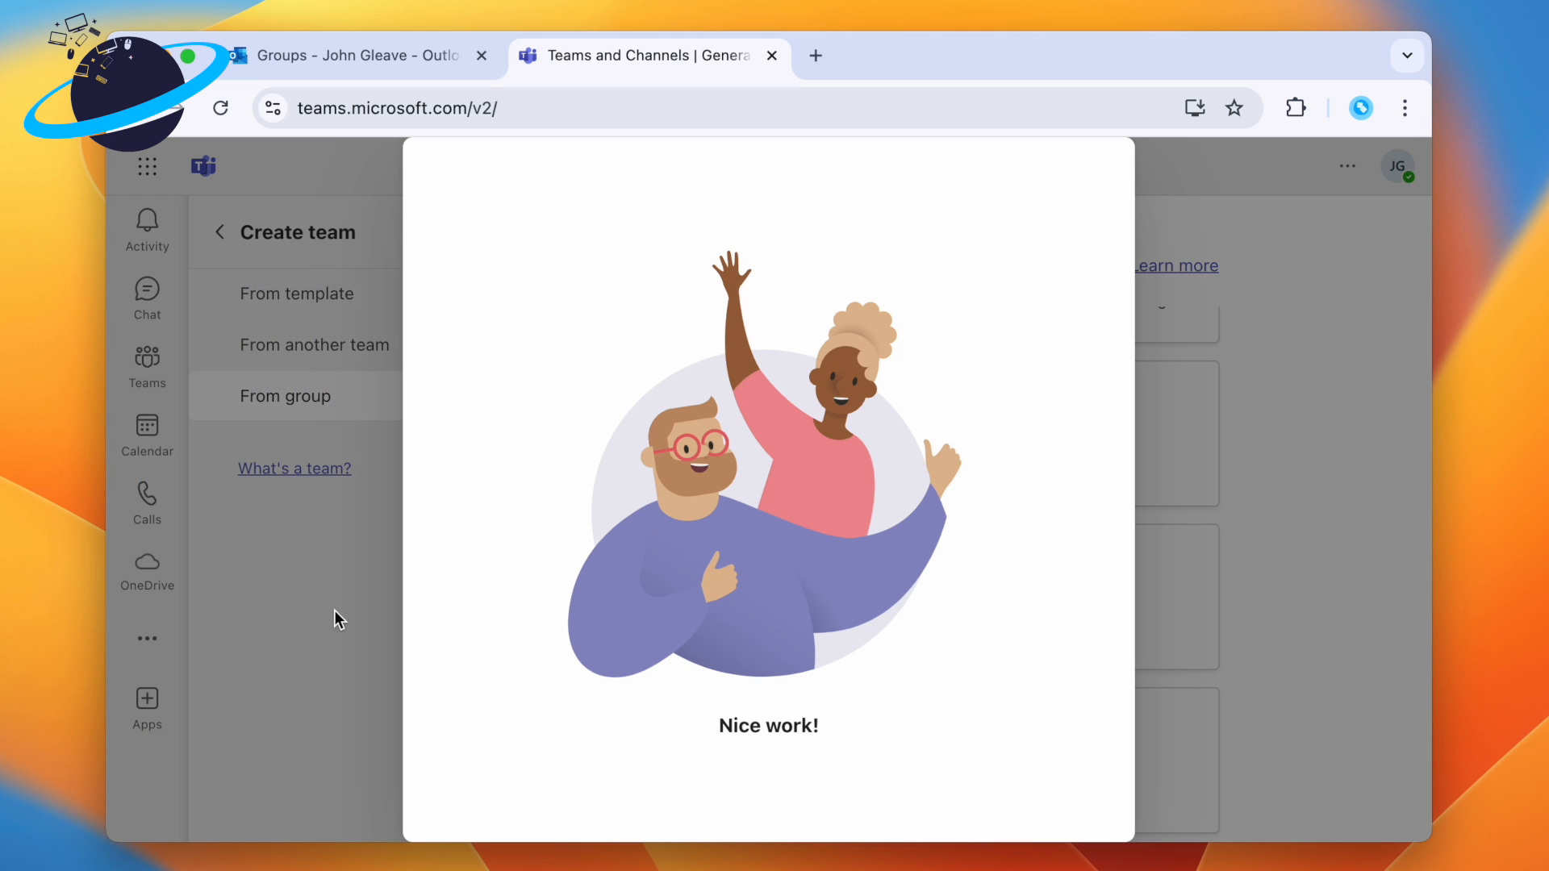
click(317, 603)
click(891, 532)
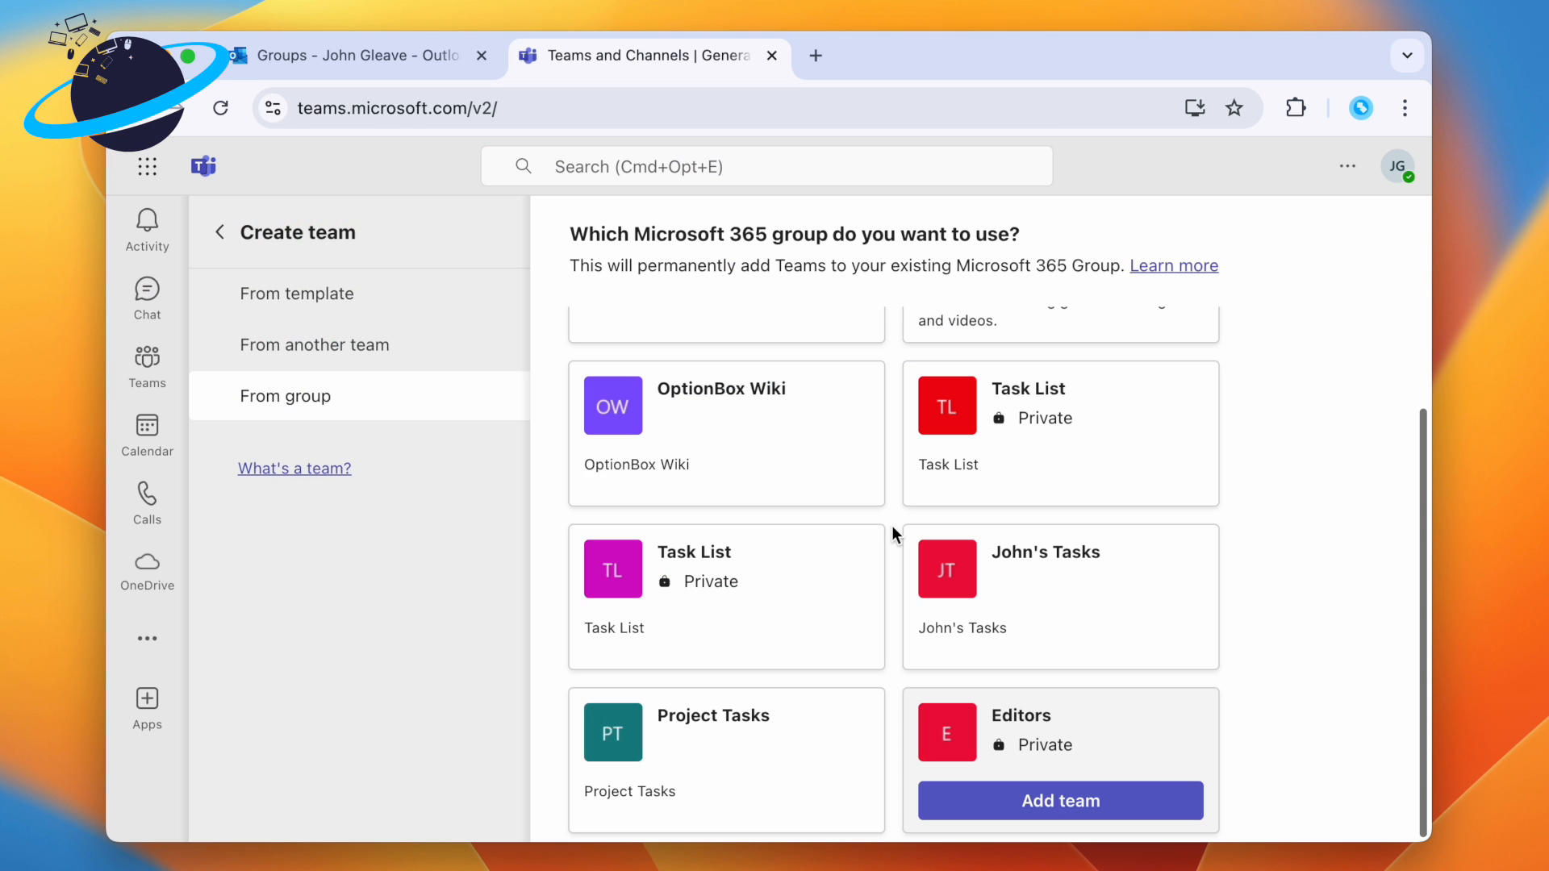
Open the General channel of the Editors team and start adding a Website tab to it.
click(186, 363)
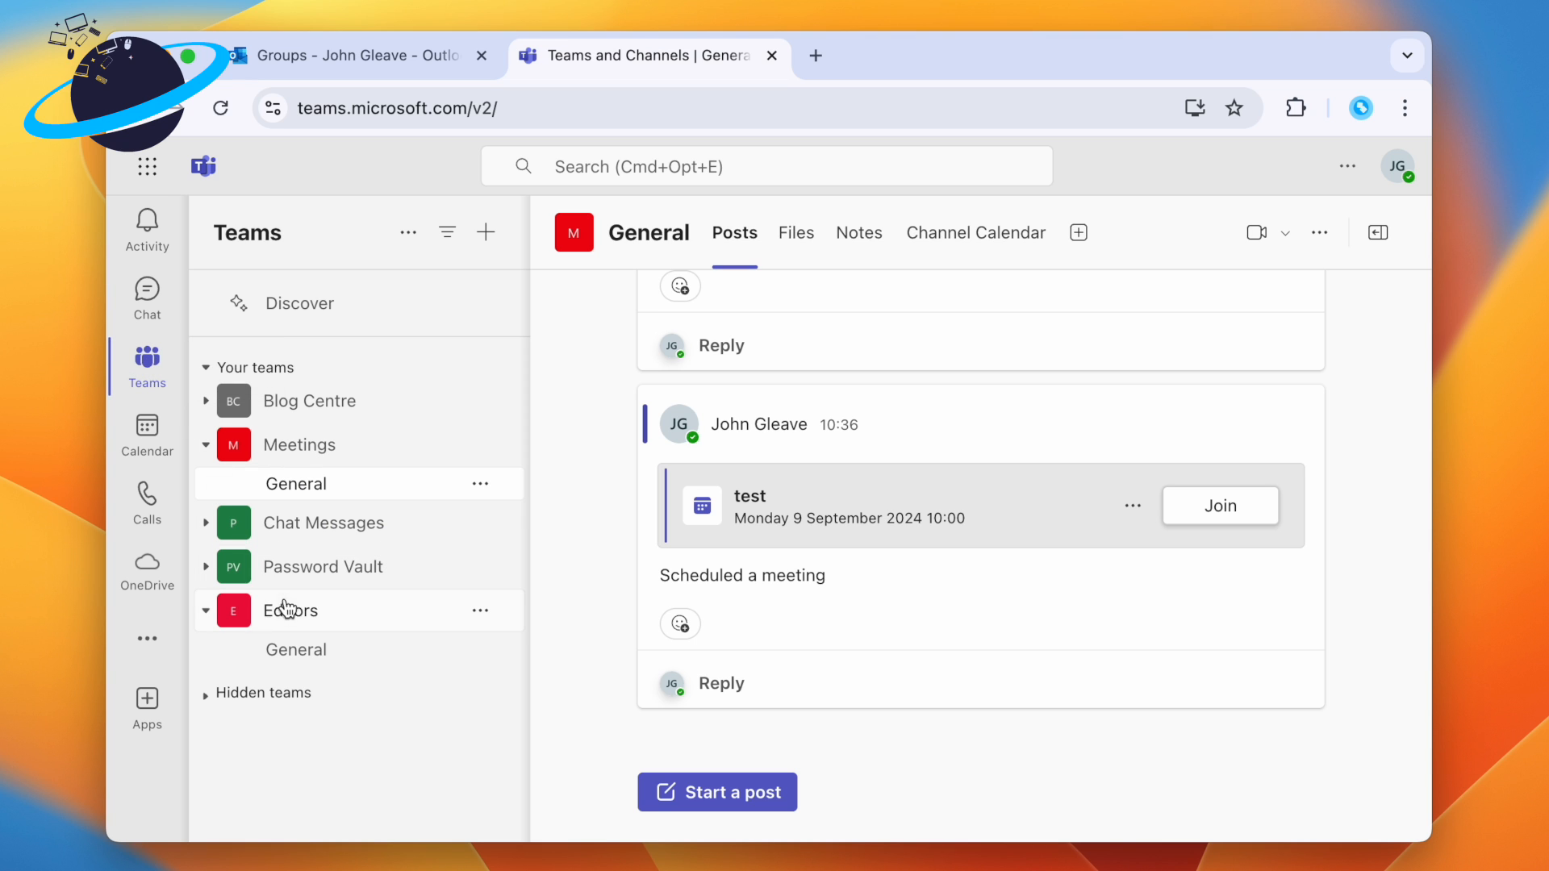
click(300, 655)
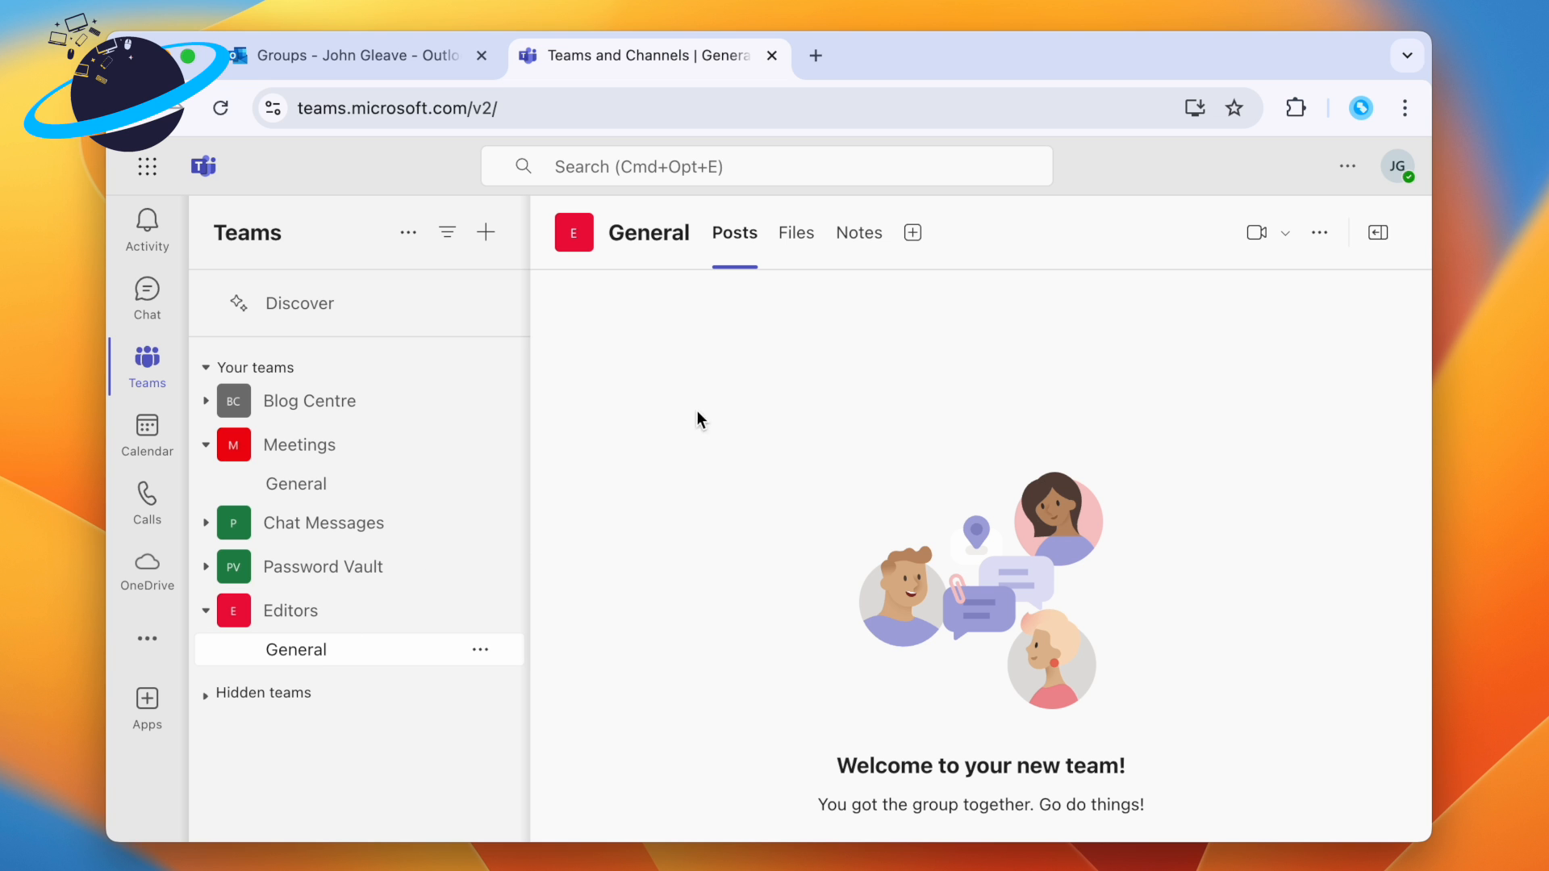
click(913, 234)
click(913, 233)
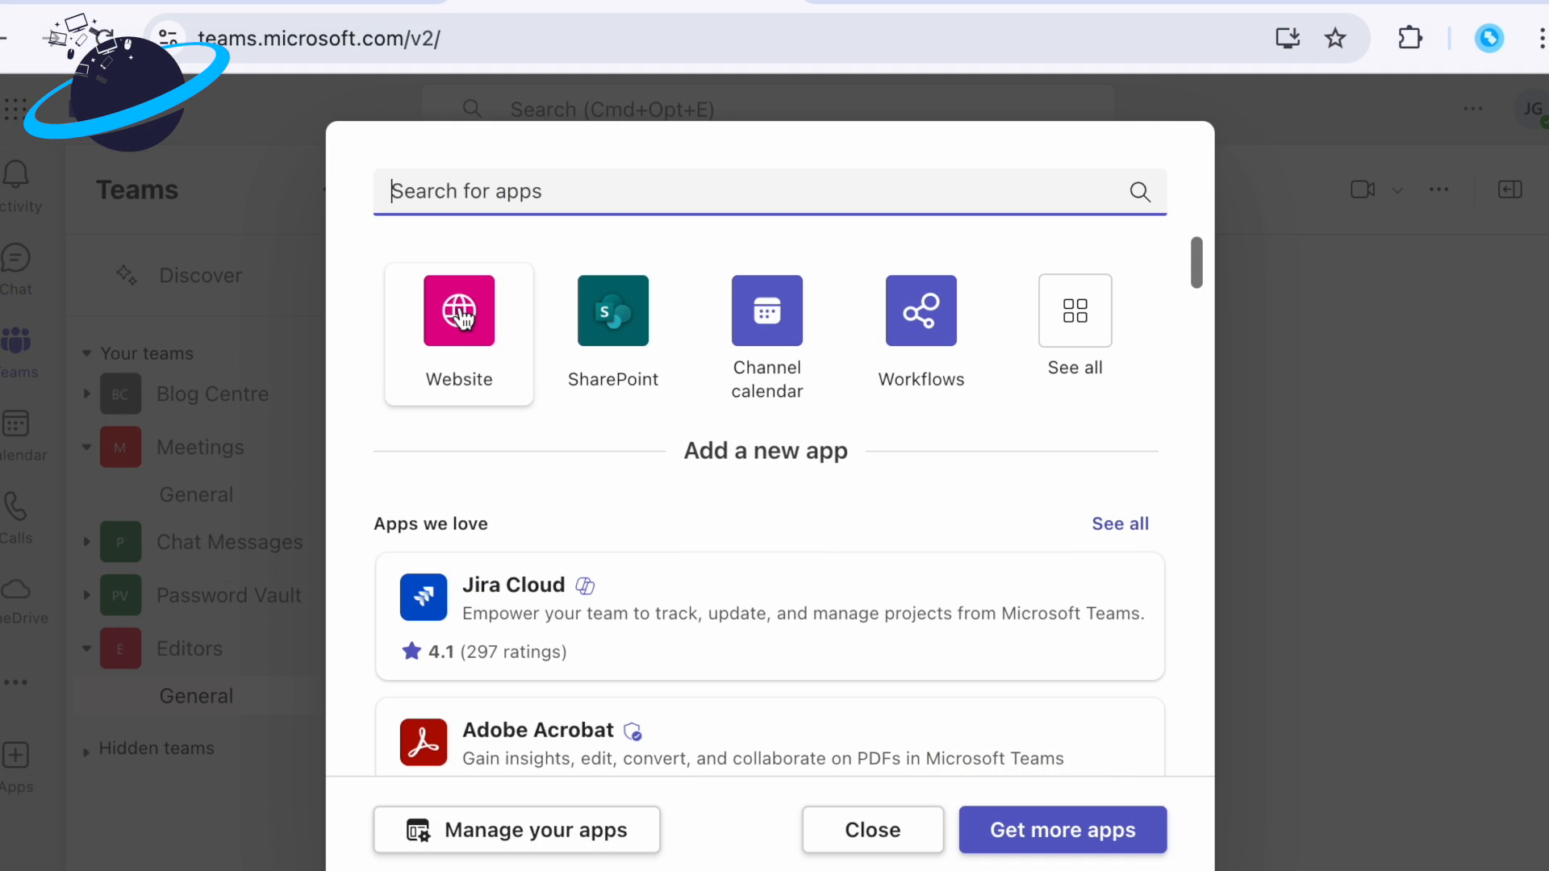
click(507, 331)
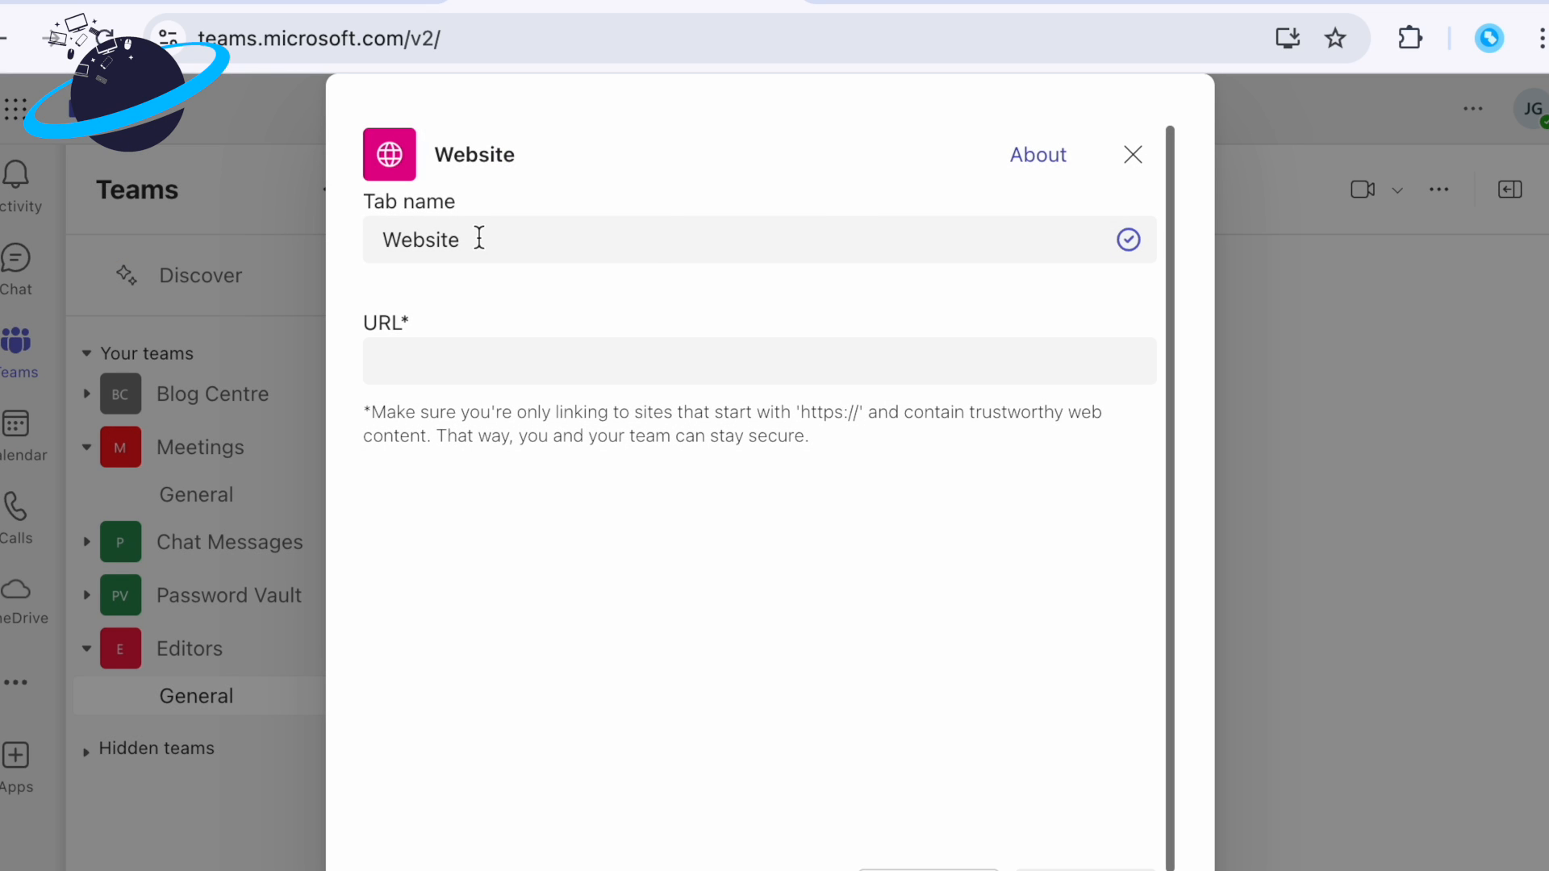
drag(479, 238, 391, 238)
text(Ca)
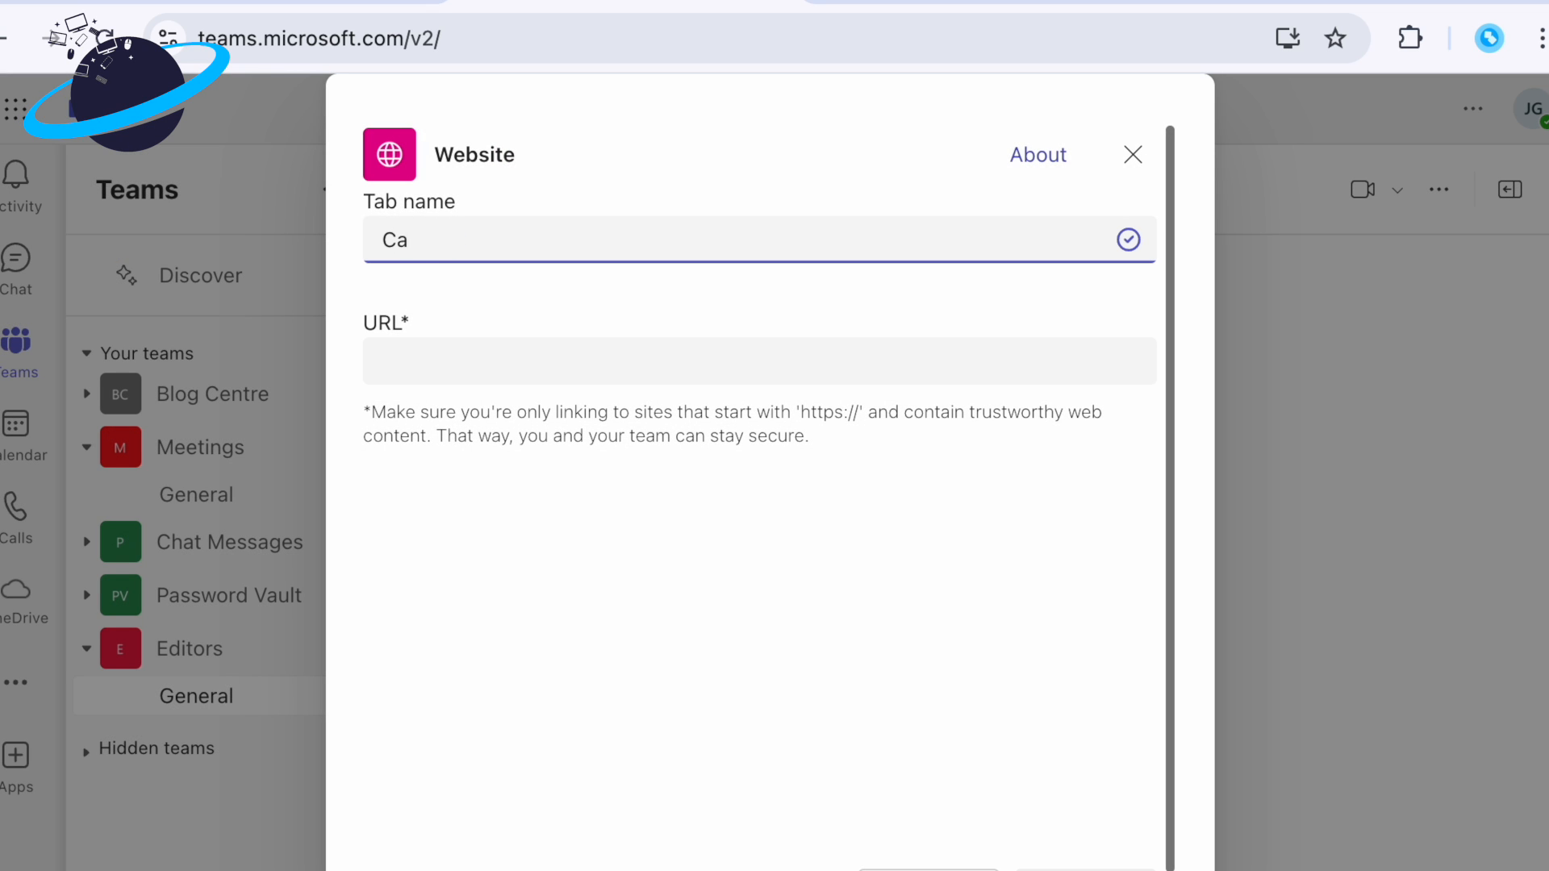
text(lendar)
click(403, 355)
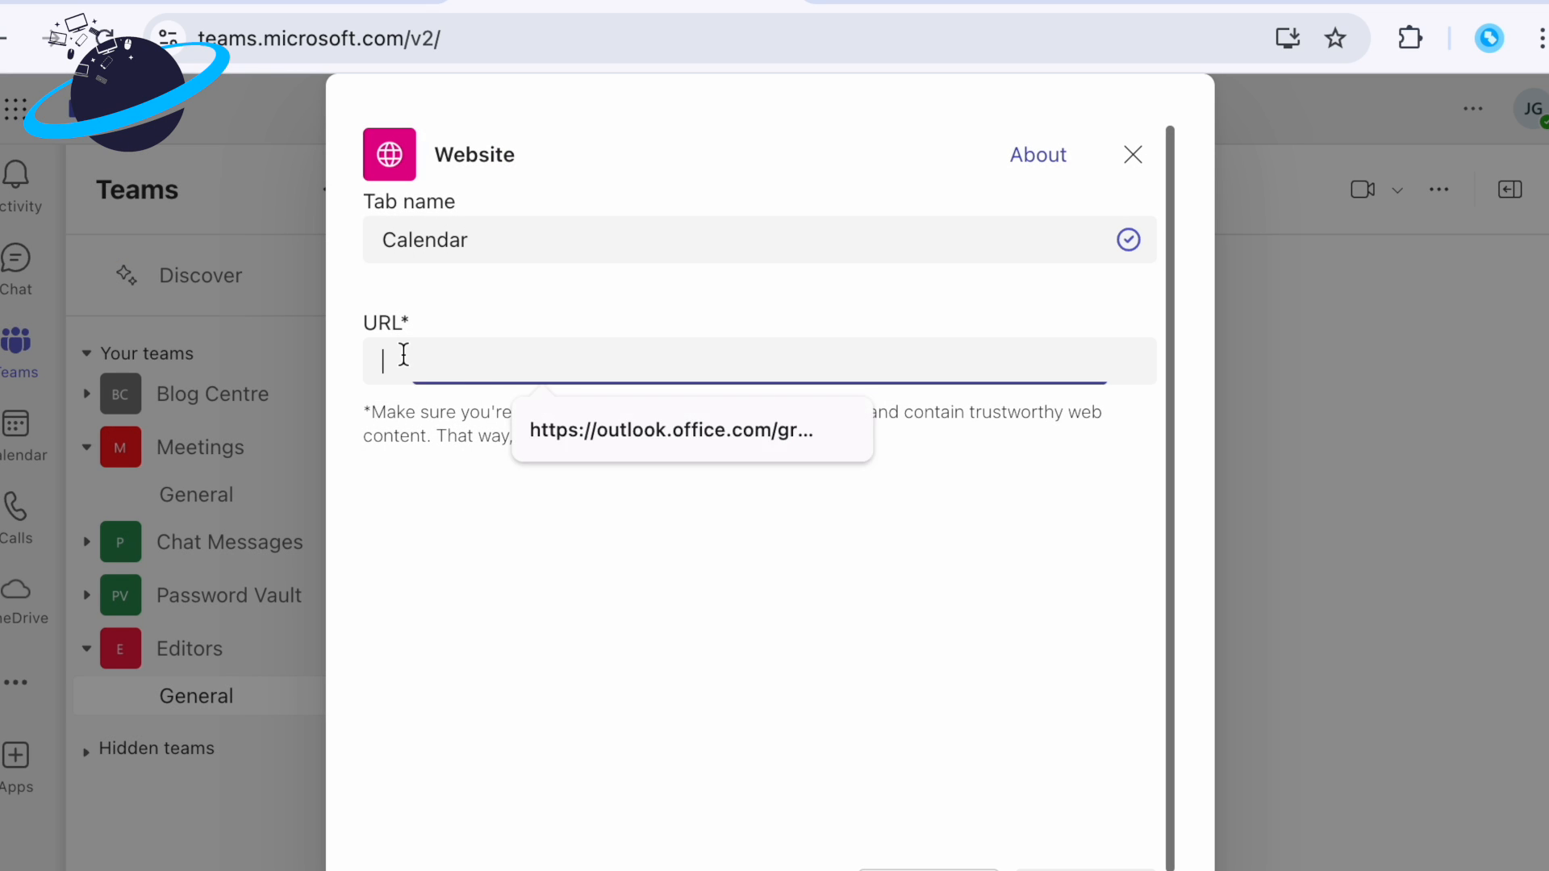
key(ctrl+v)
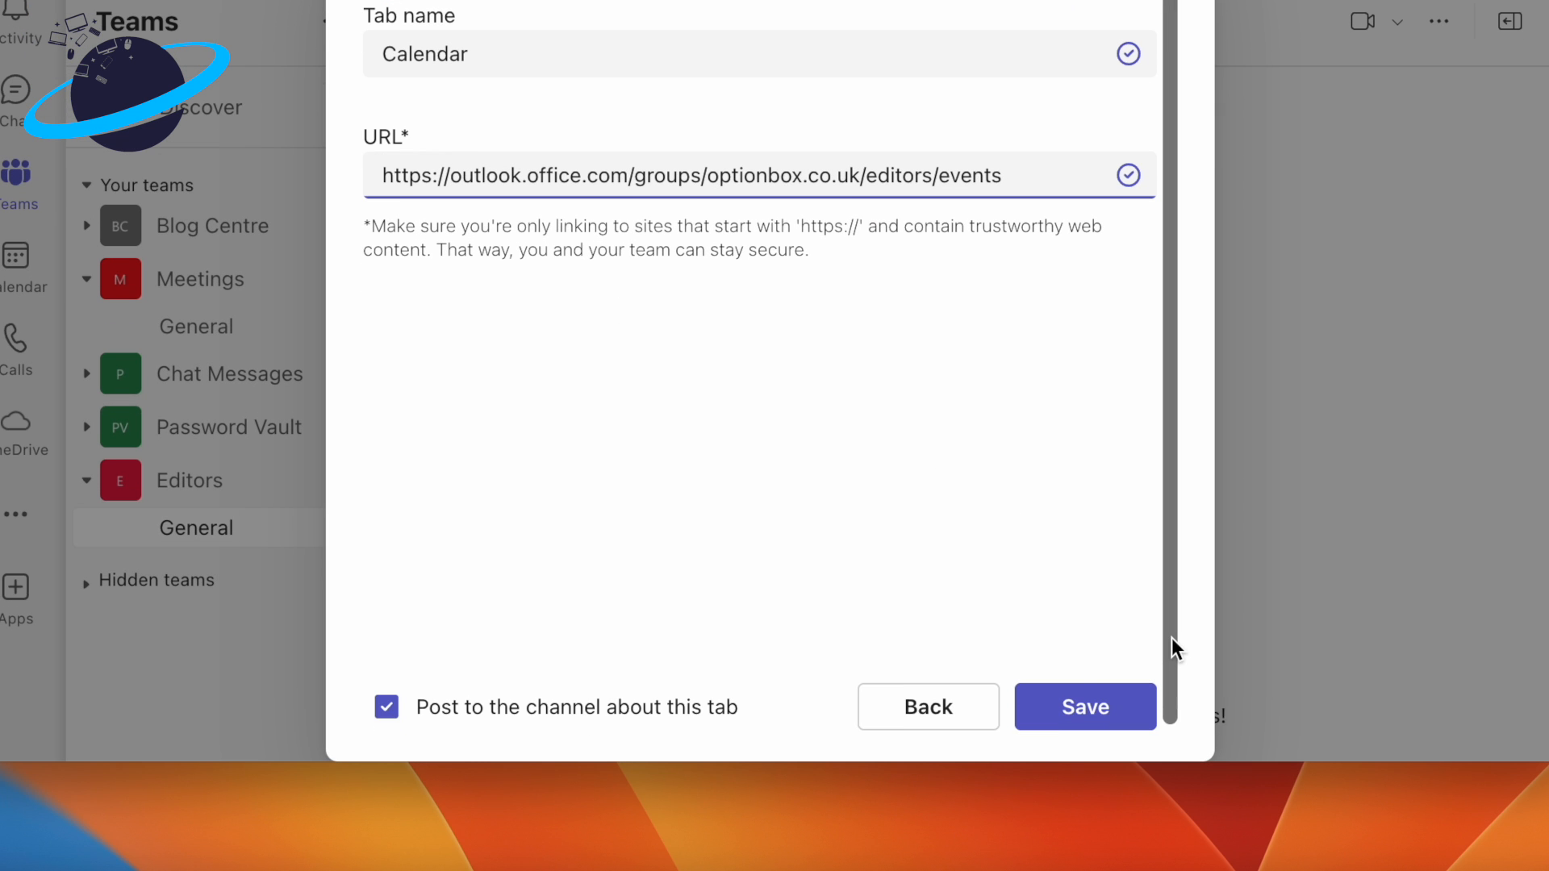
click(1081, 714)
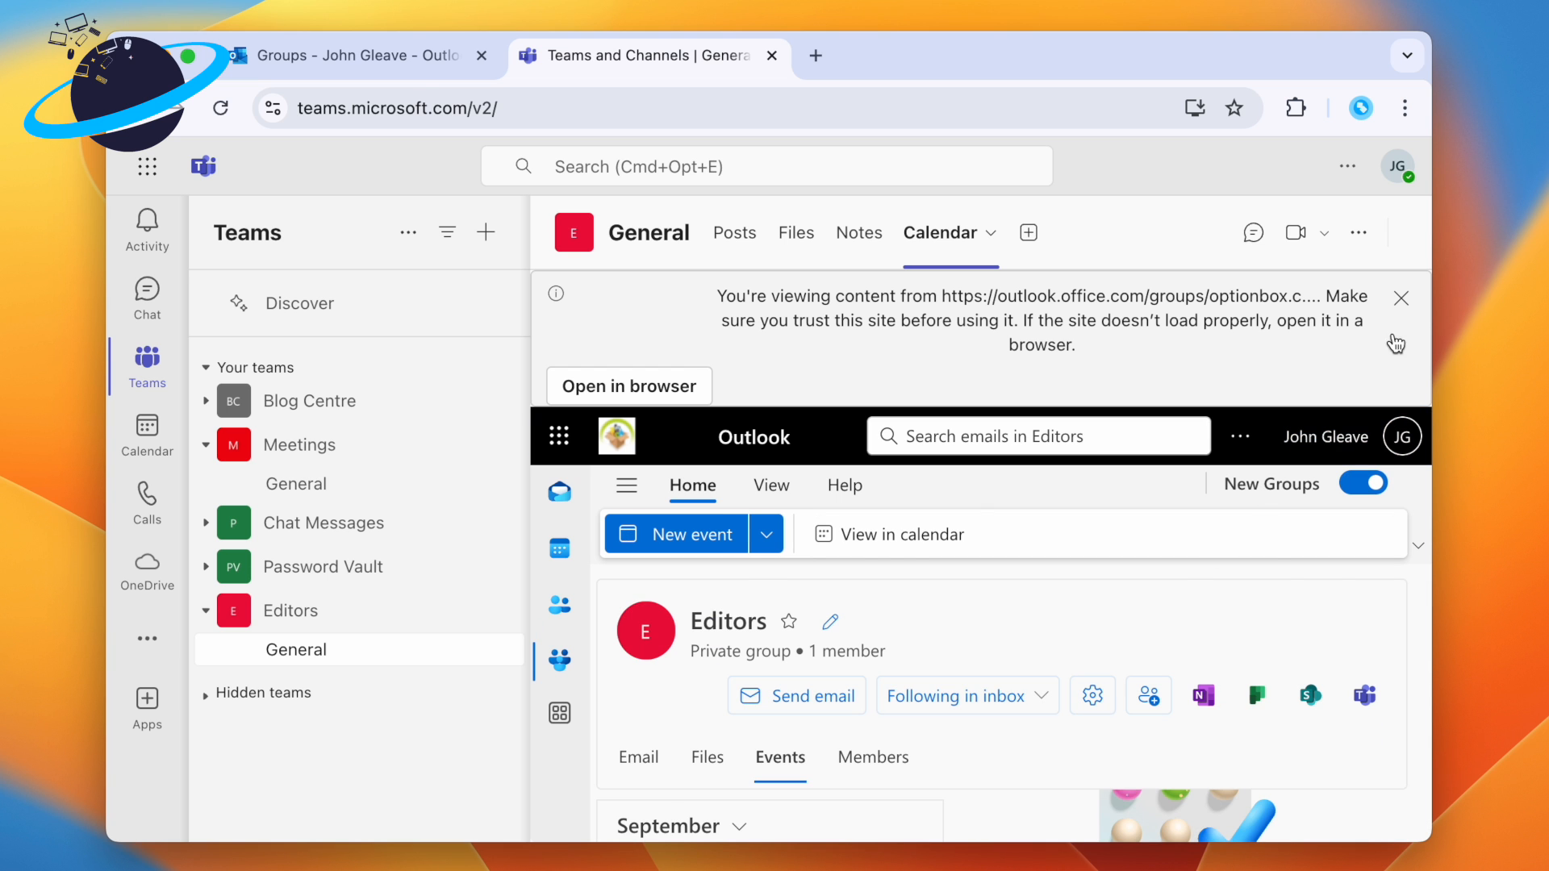
click(1400, 298)
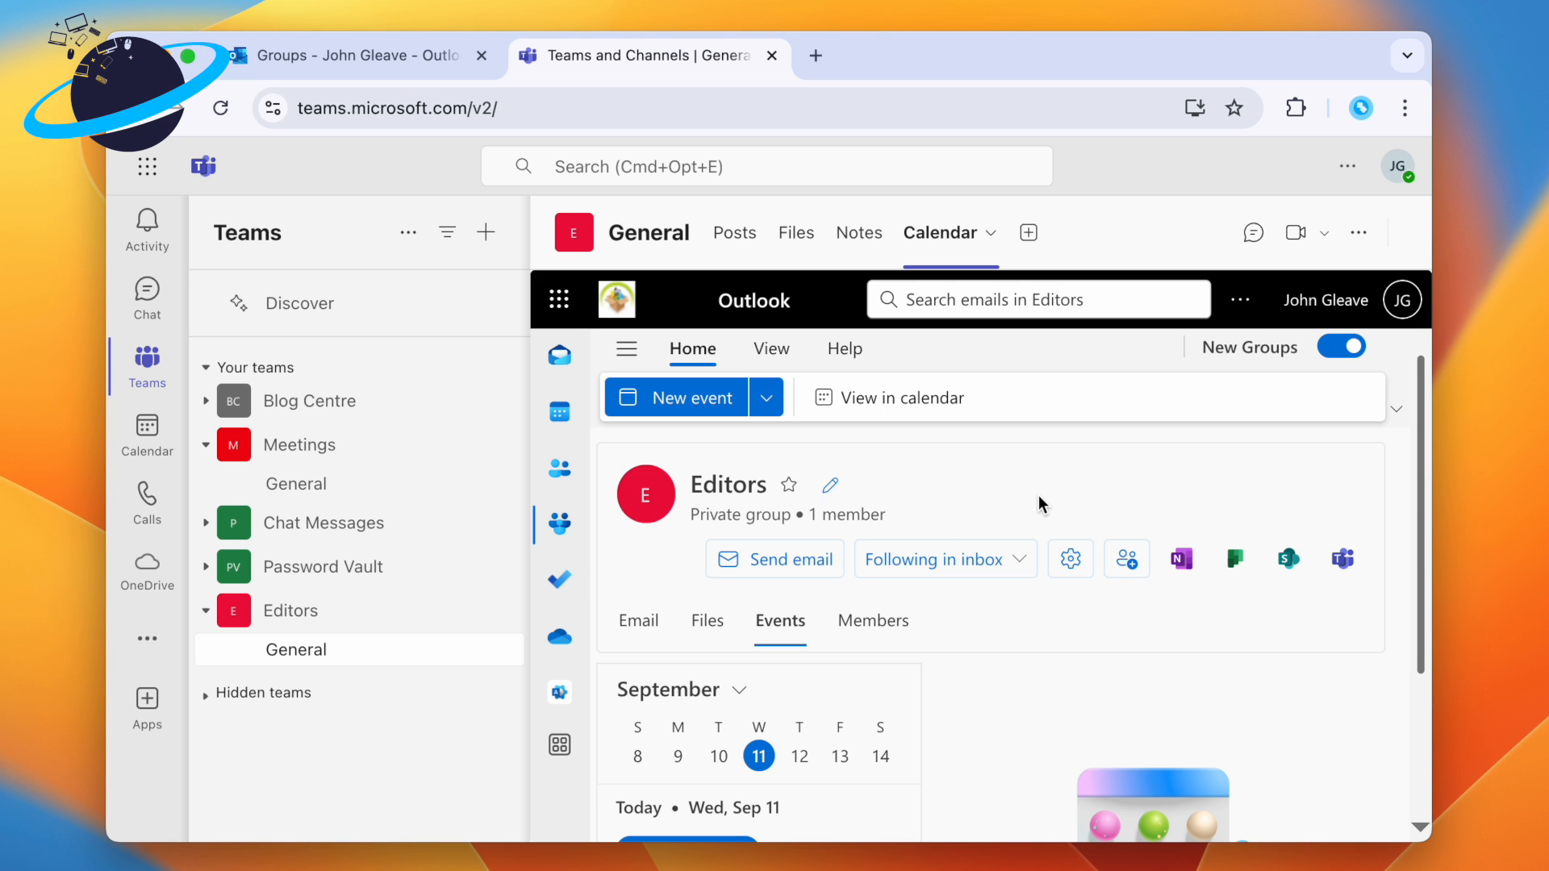